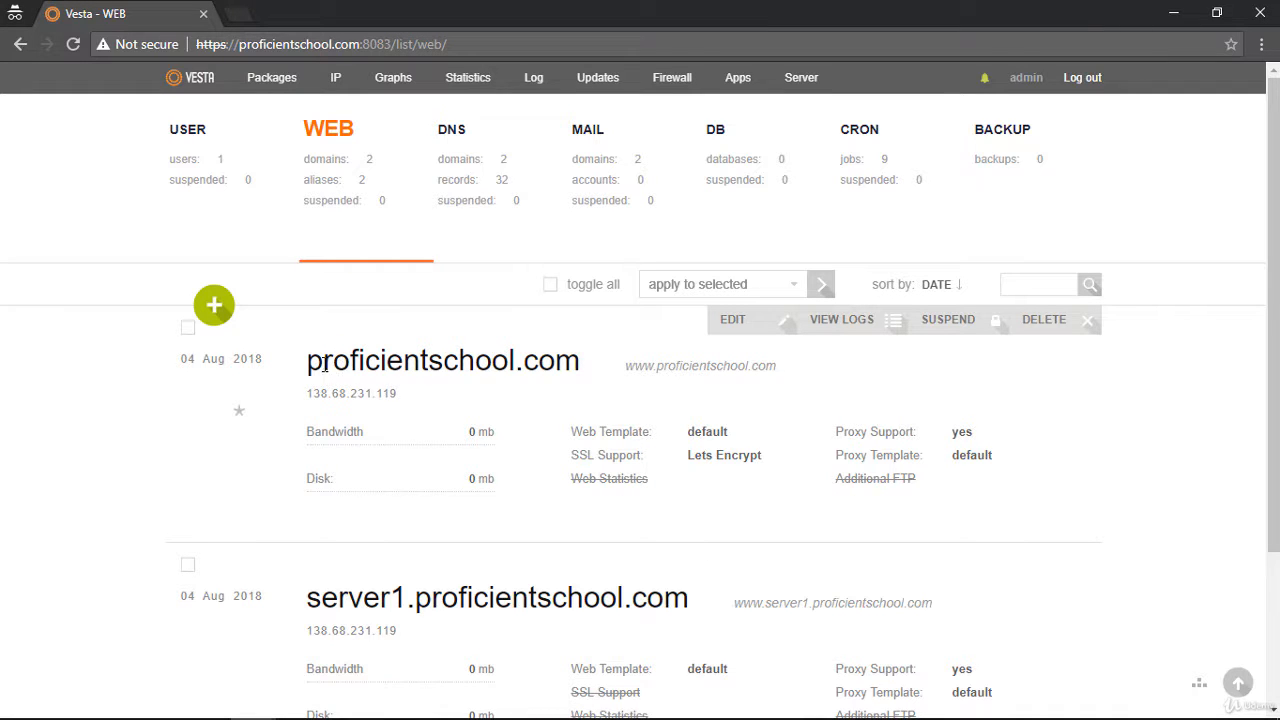
Open the proficientschool.com web domain for editing and examine its SSL certificate, SSL key and certificate authority
drag(324, 365, 594, 360)
click(494, 352)
click(751, 330)
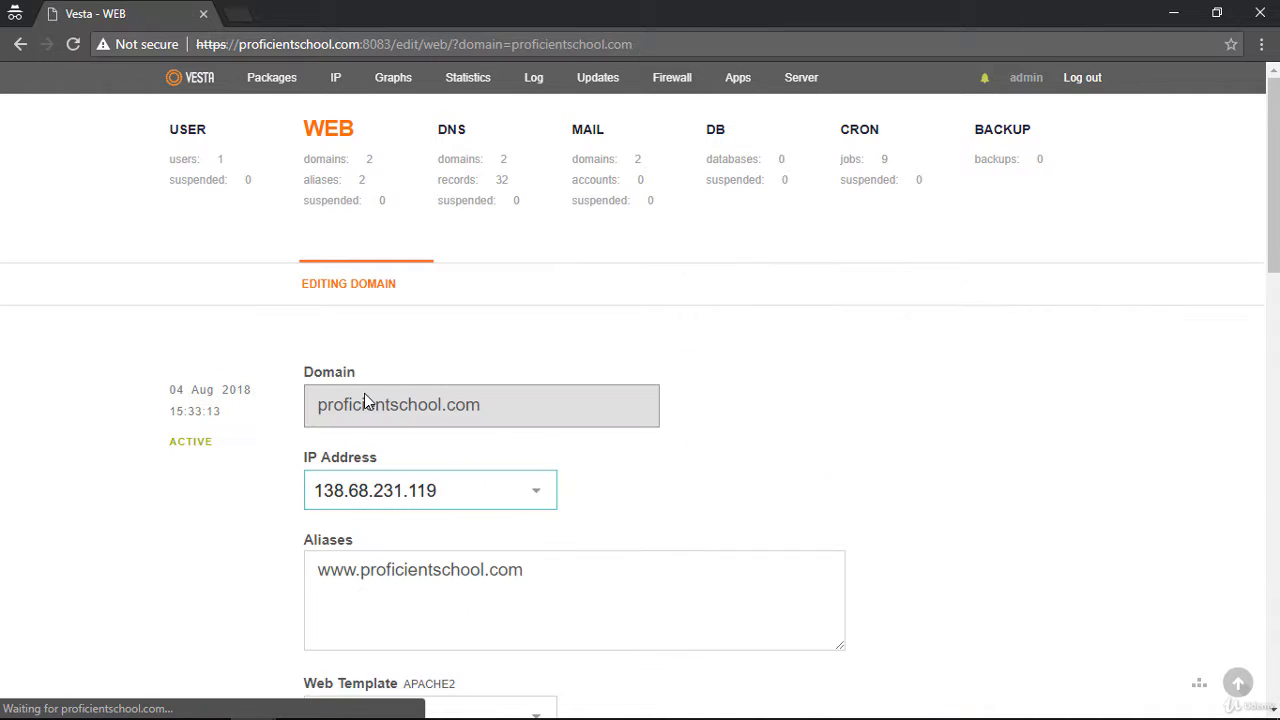
scroll(366, 400, down, 4)
scroll(370, 435, down, 4)
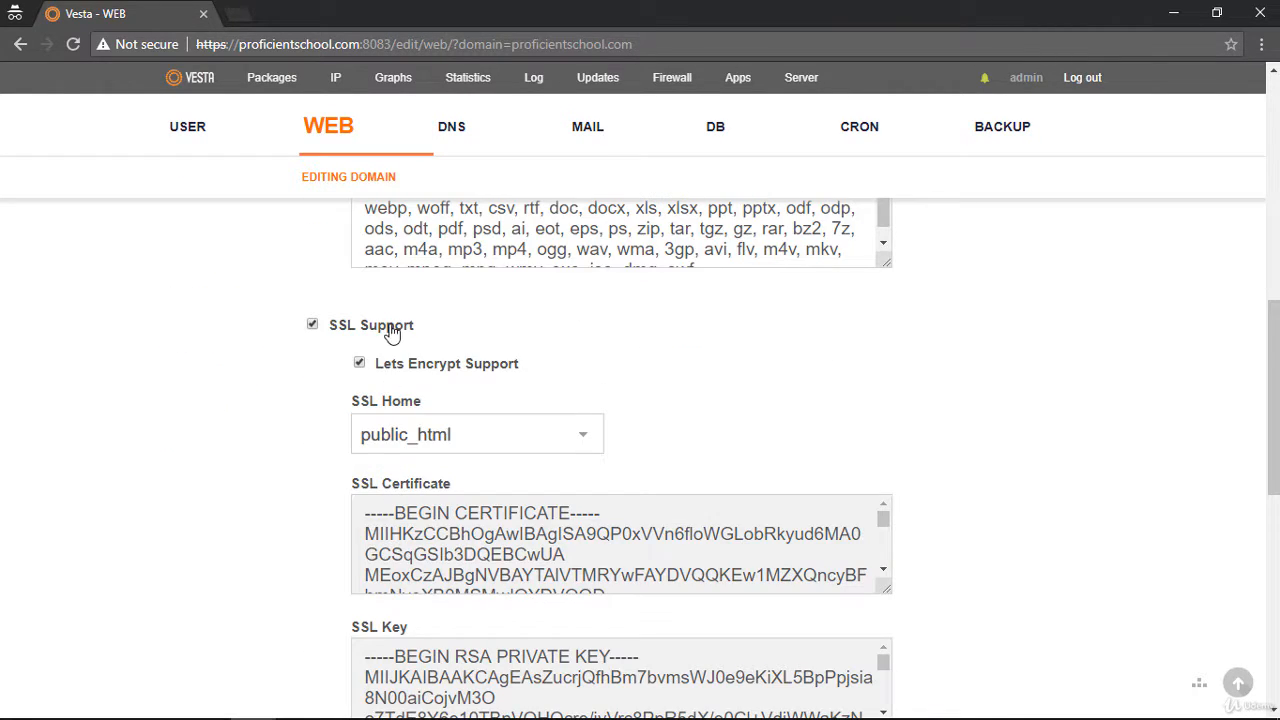
double_click(408, 515)
click(408, 518)
click(408, 518)
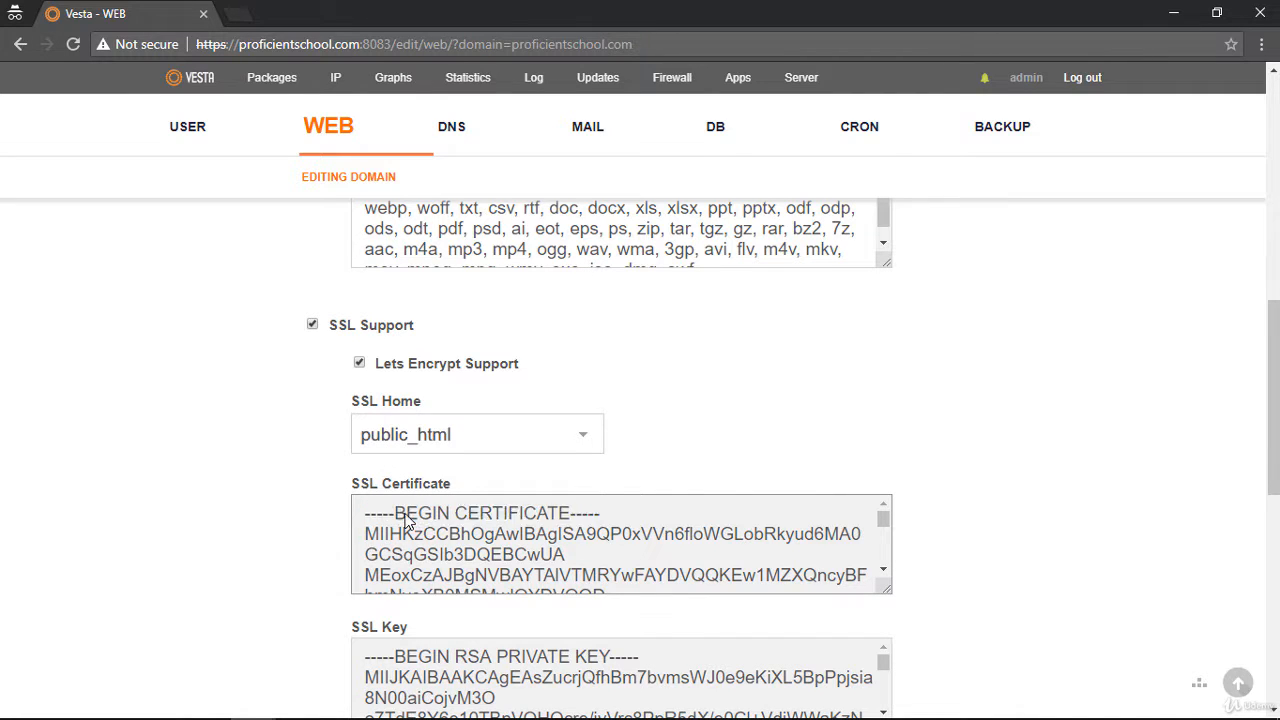
scroll(408, 520, down, 3)
scroll(320, 540, down, 4)
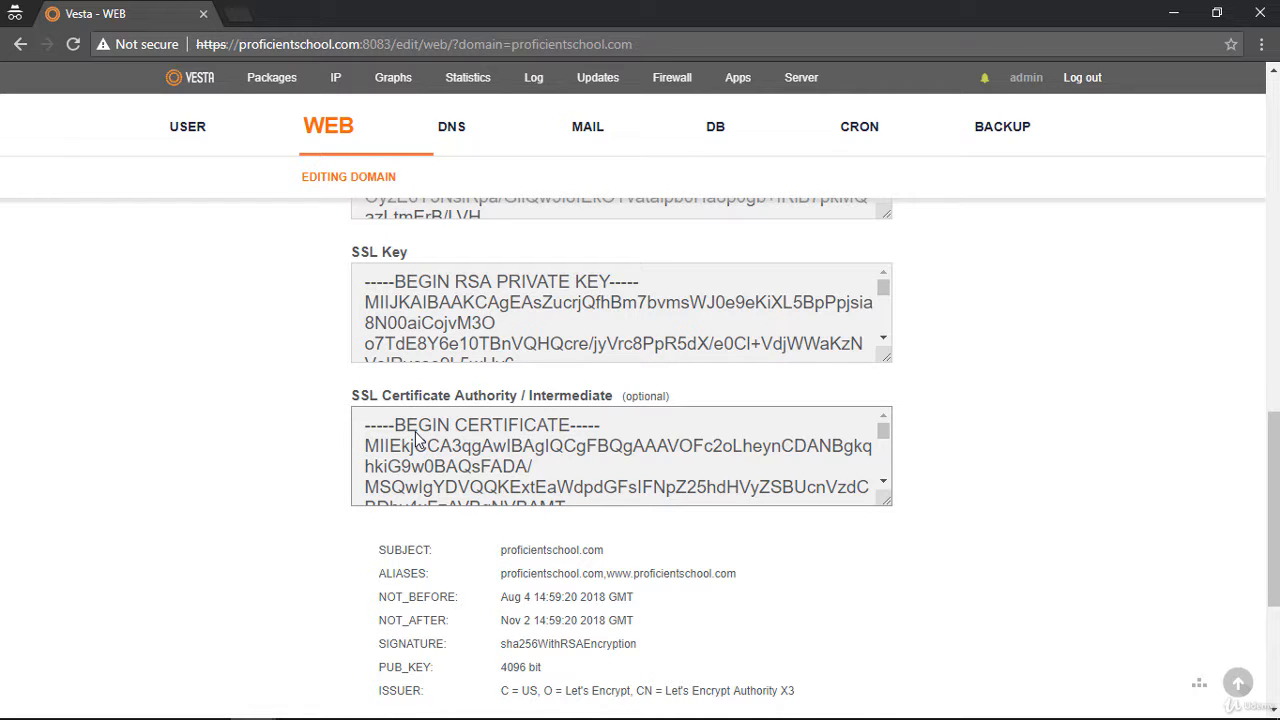
scroll(260, 423, up, 4)
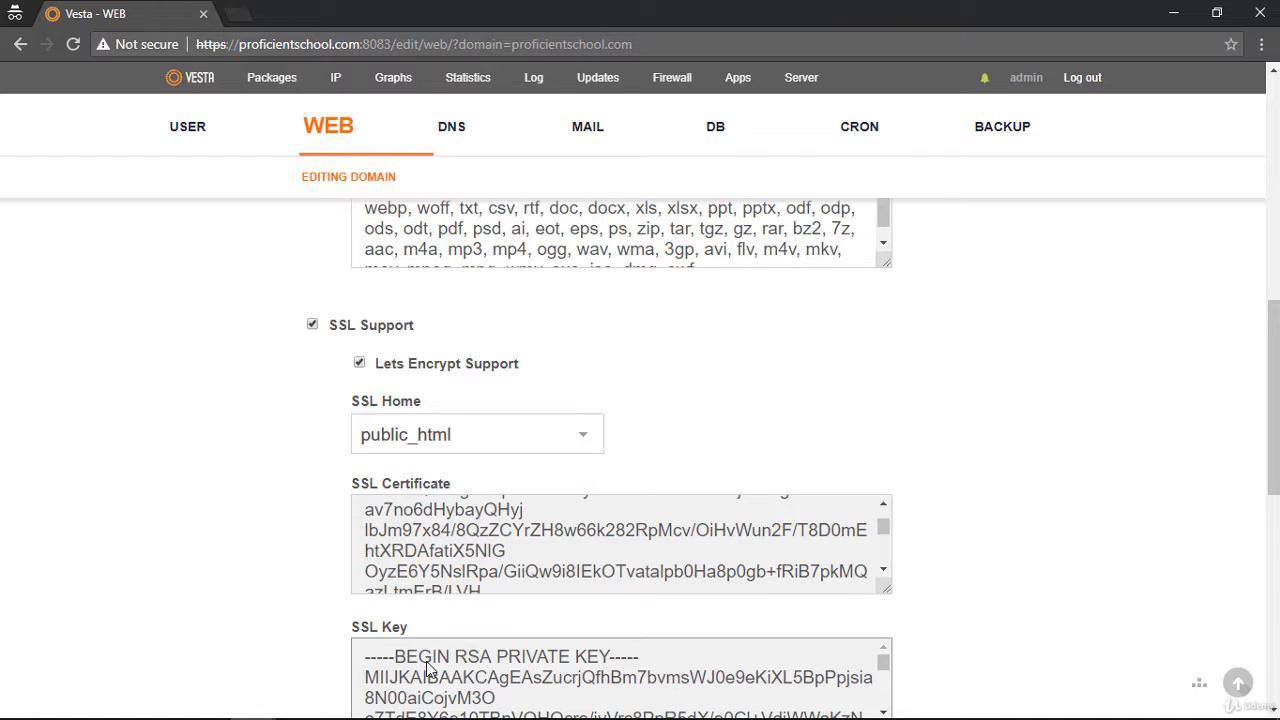
Open the server configuration in a separate browser tab and expand its Vesta SSL section
right_click(792, 79)
click(840, 90)
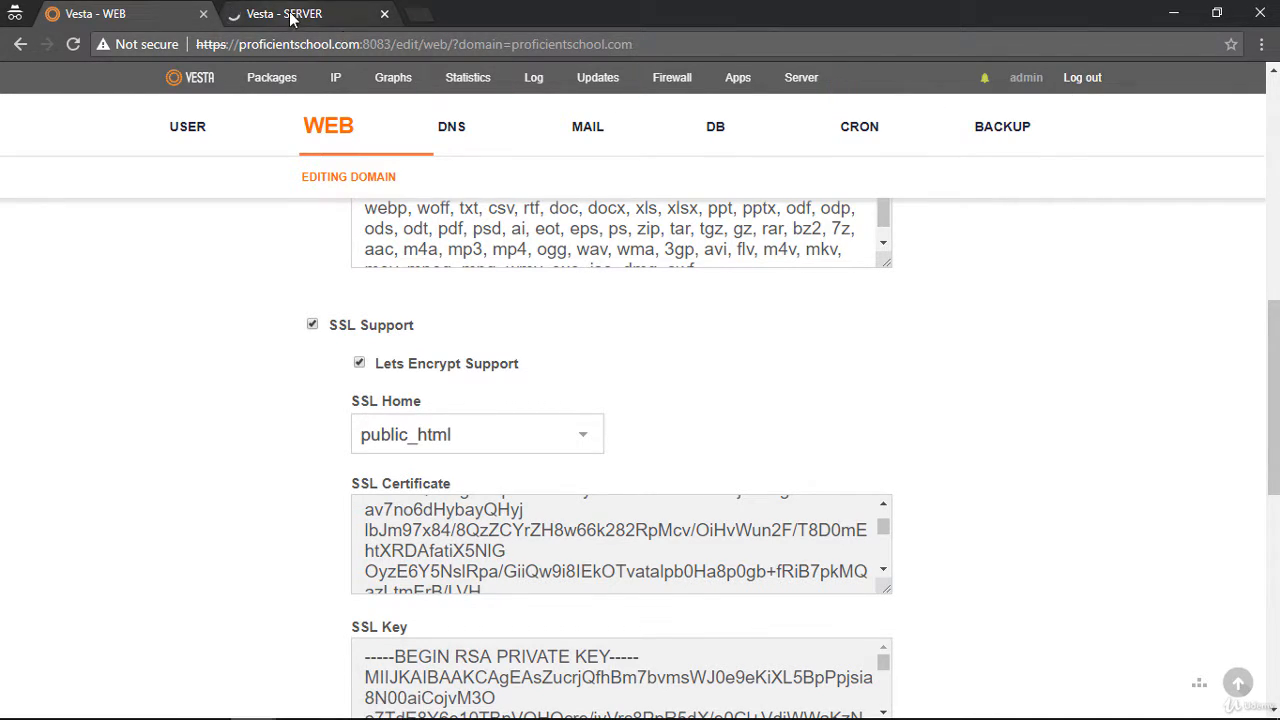
click(292, 19)
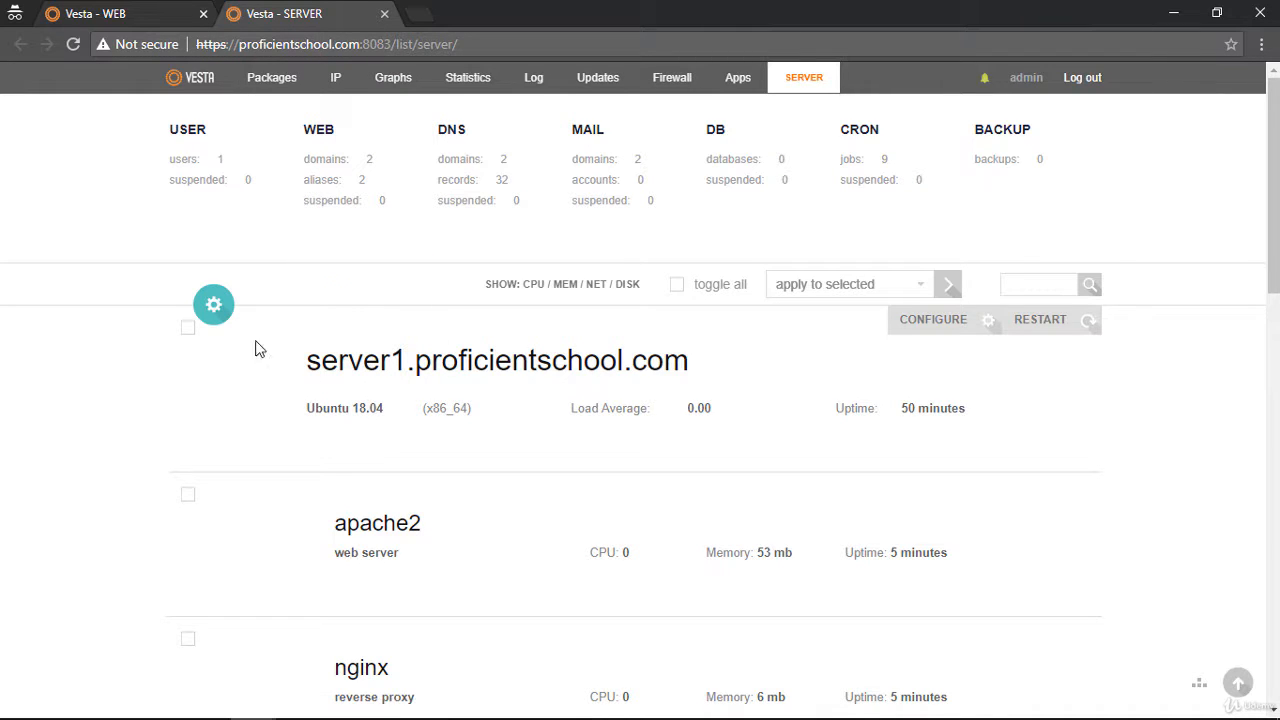
click(236, 314)
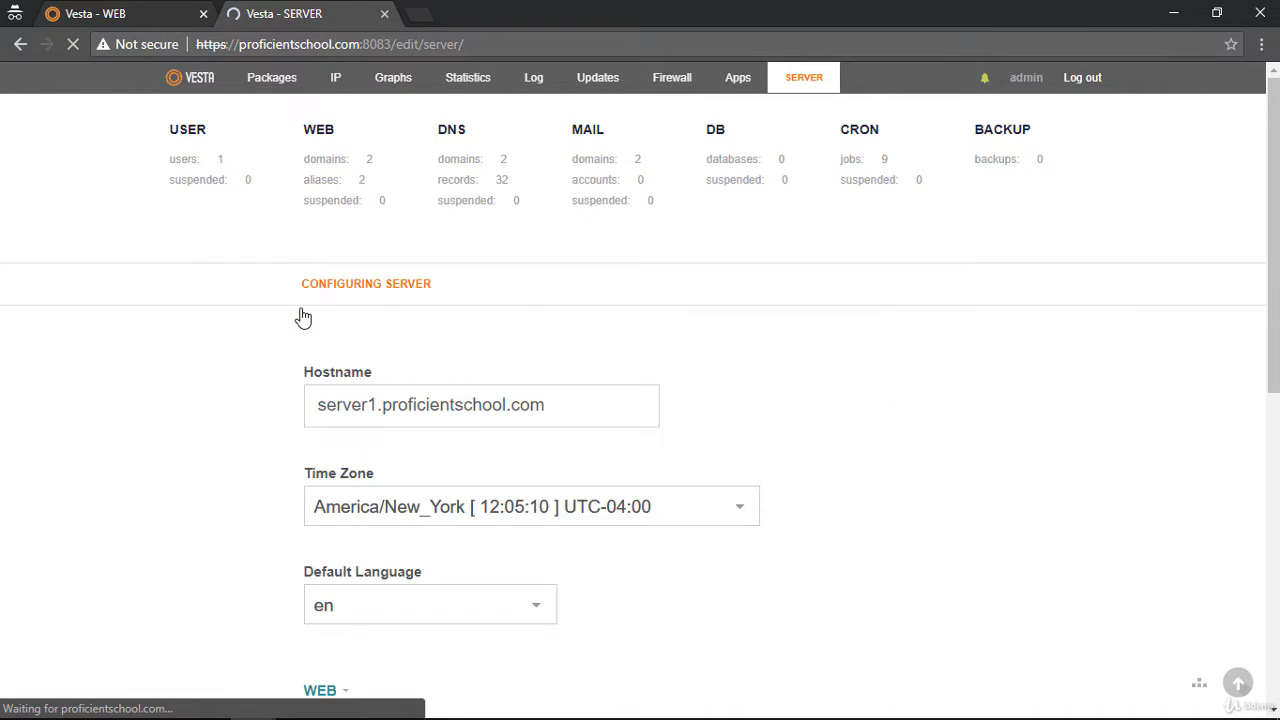
scroll(297, 380, down, 6)
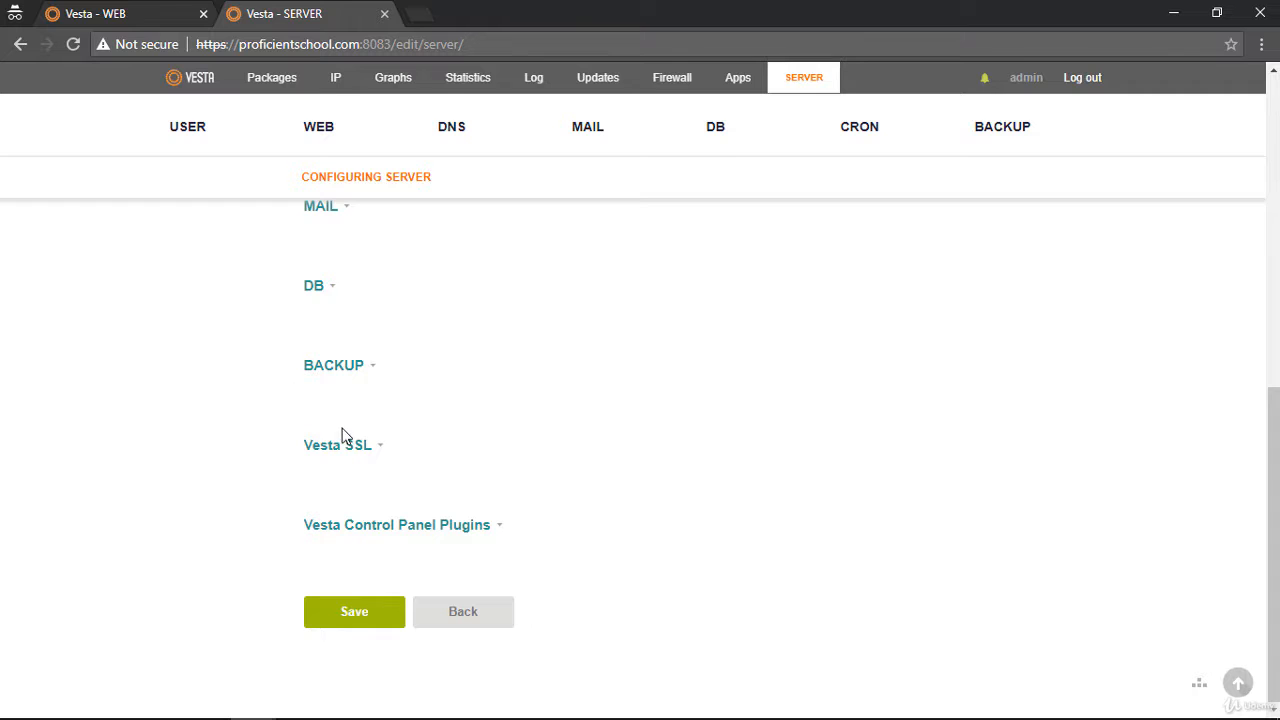
click(350, 447)
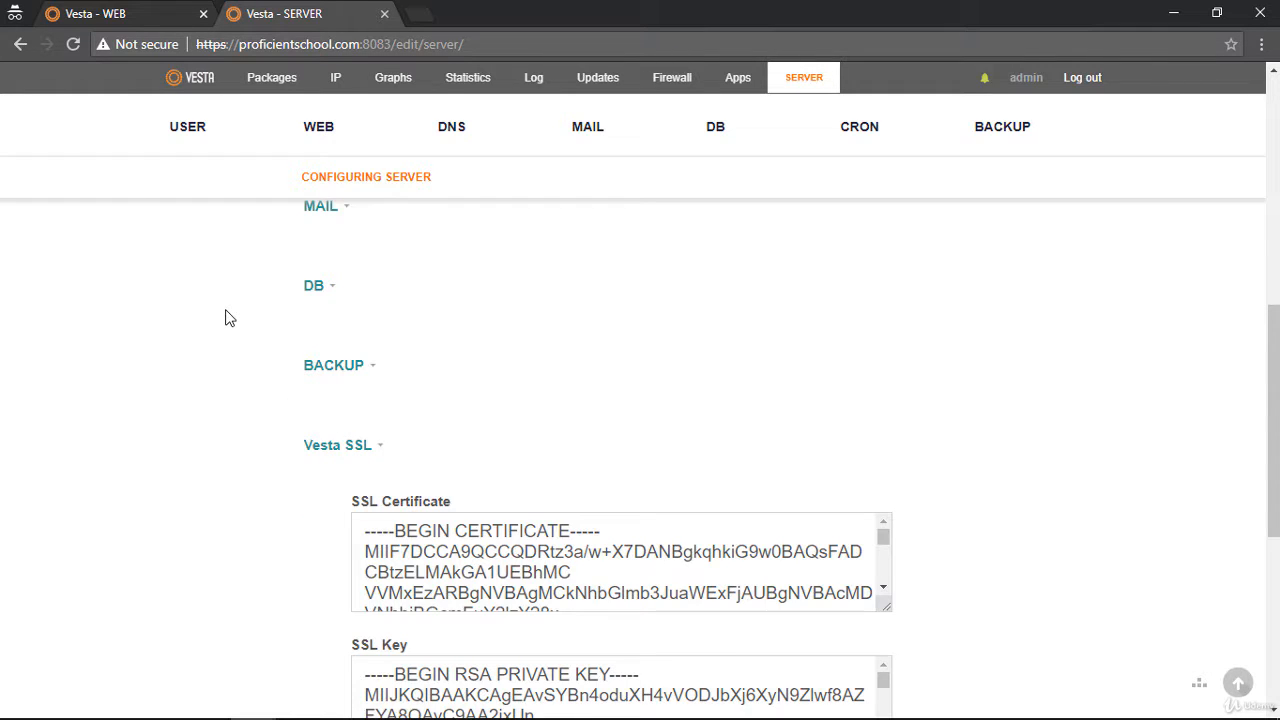
scroll(229, 316, down, 4)
scroll(429, 370, up, 4)
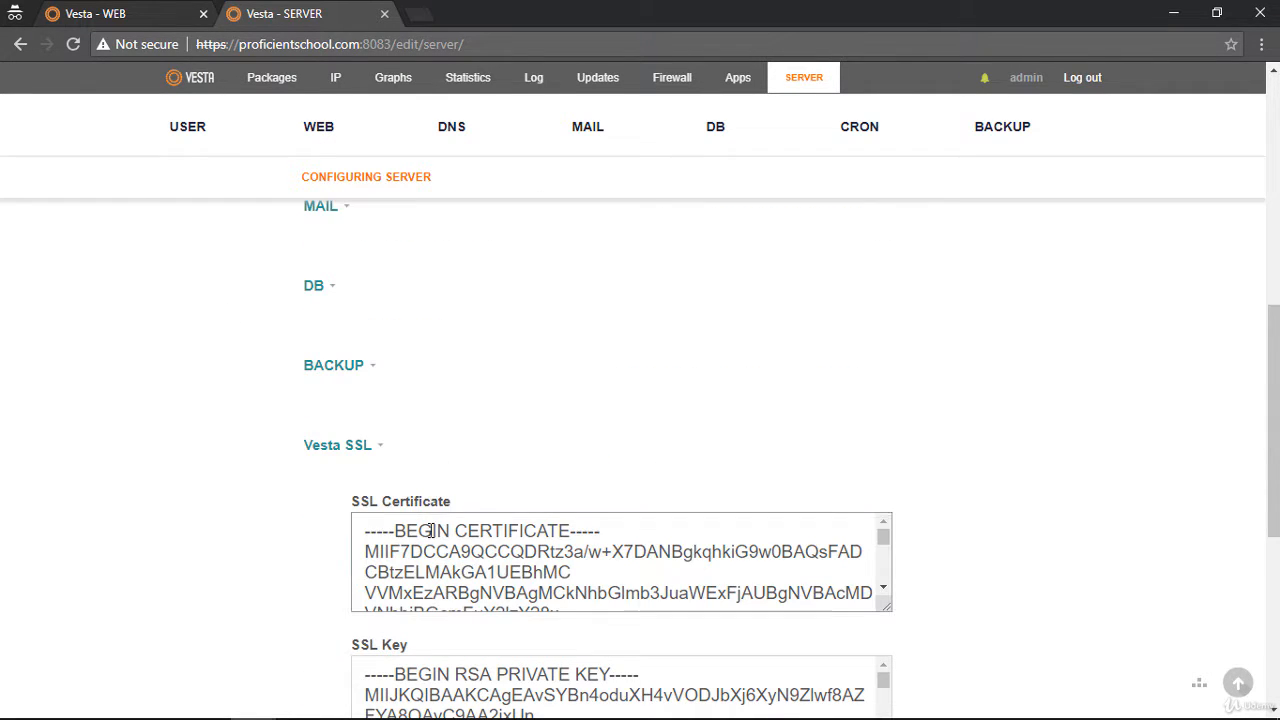
click(430, 530)
click(390, 676)
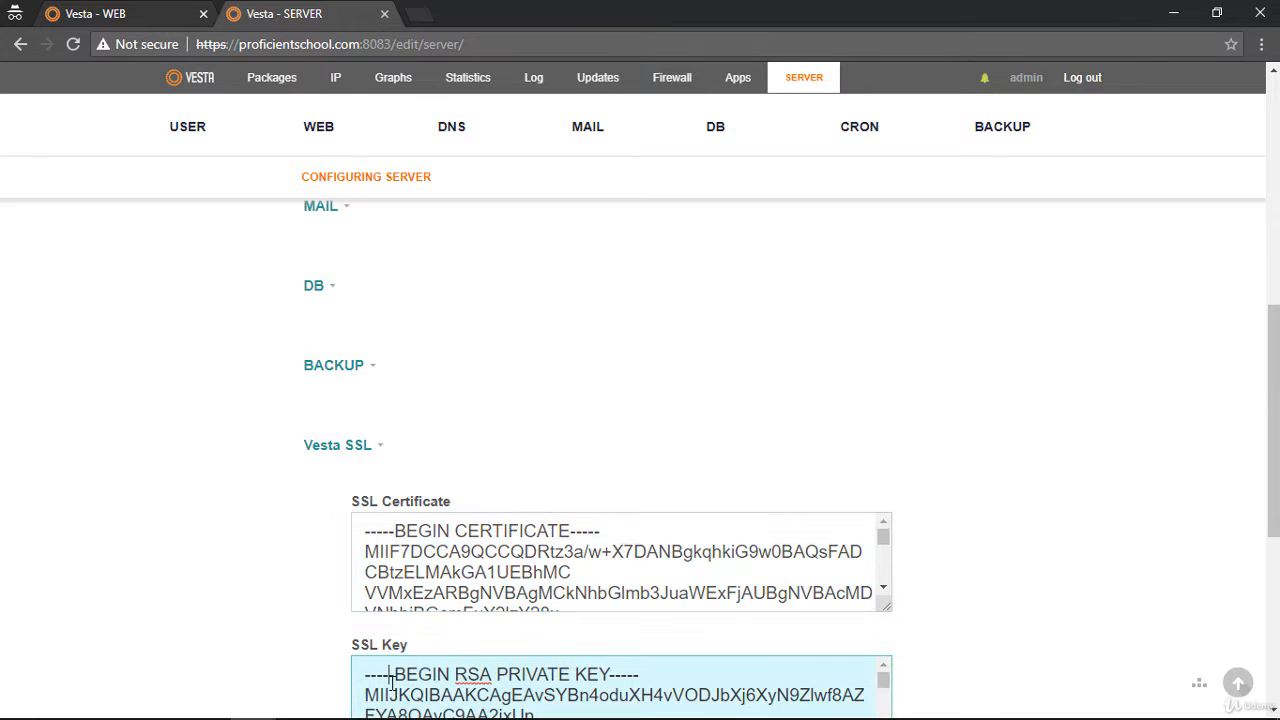
Copy the SSL certificate from the proficientschool.com domain settings and replace the Vesta SSL certificate with it
click(163, 15)
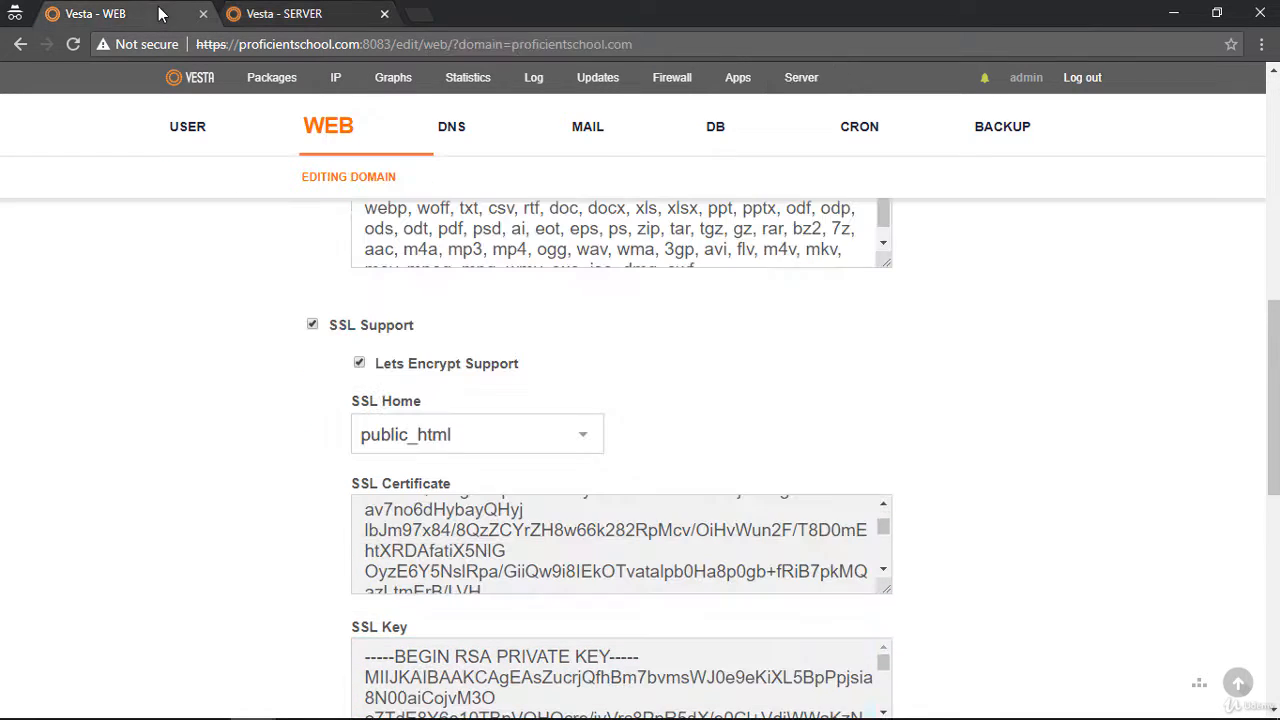
click(412, 541)
key(ctrl+a)
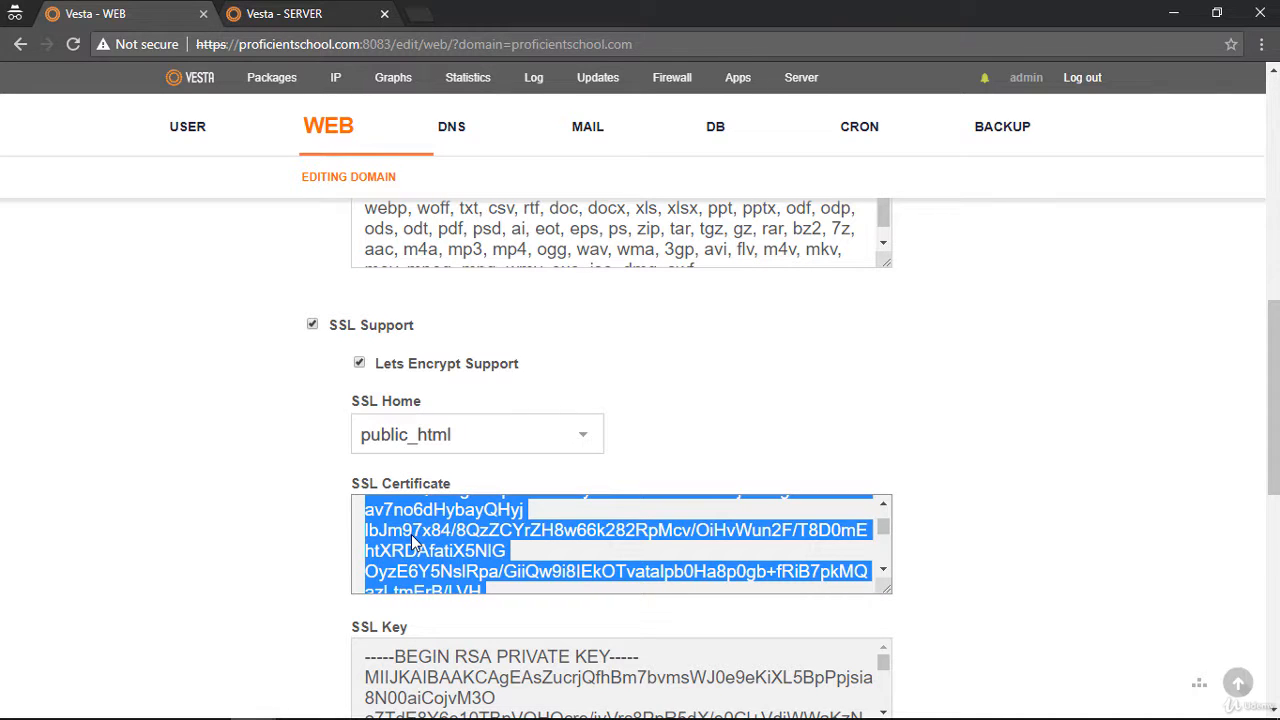
click(298, 16)
click(471, 551)
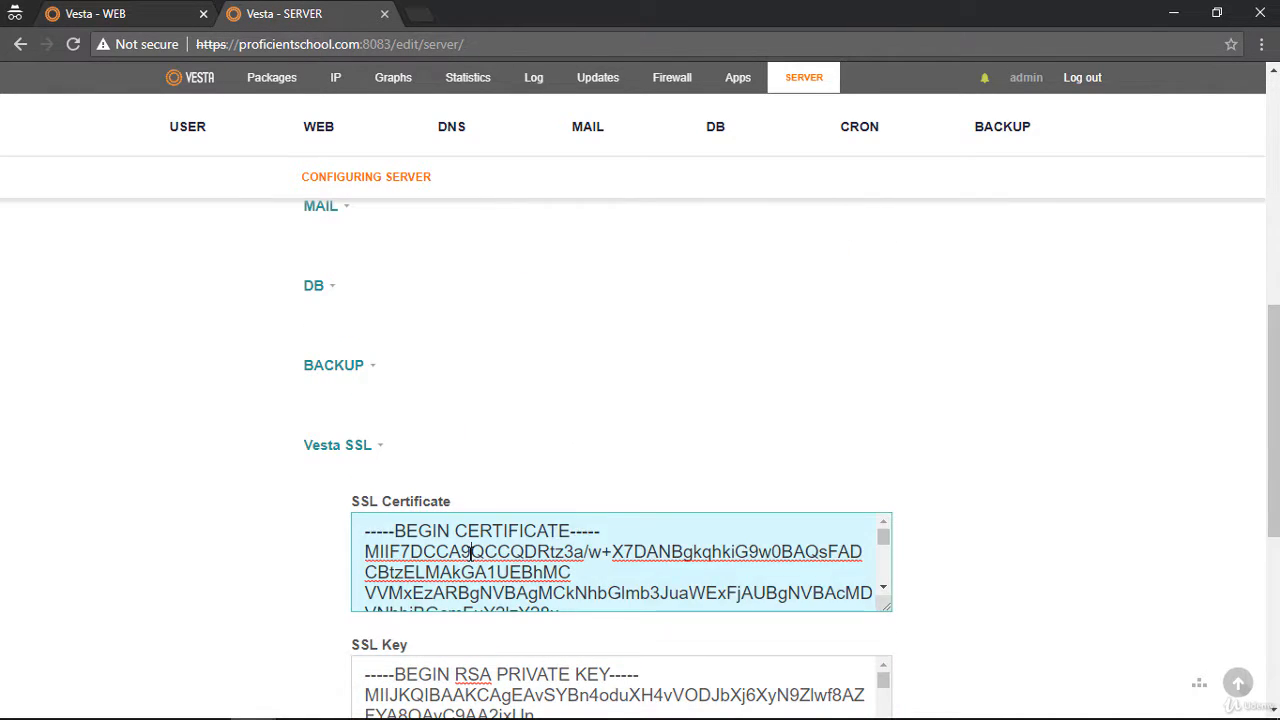
key(ctrl+a)
key(Delete)
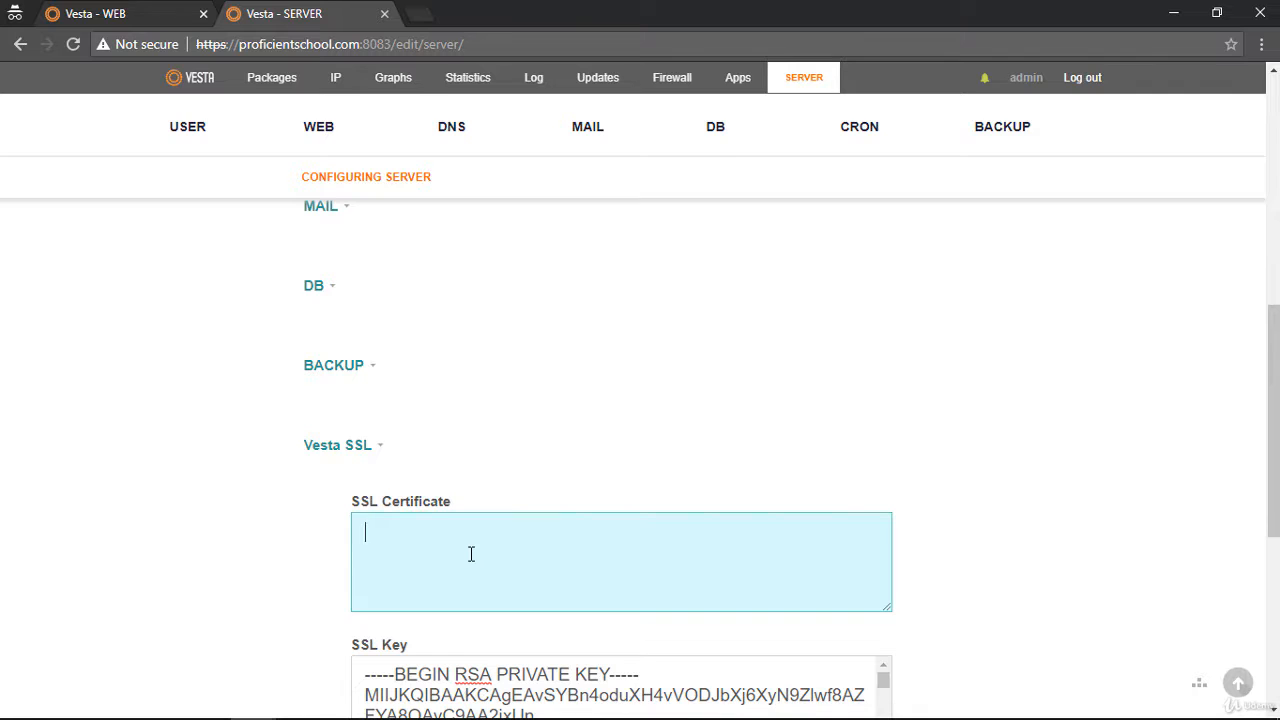
key(ctrl+v)
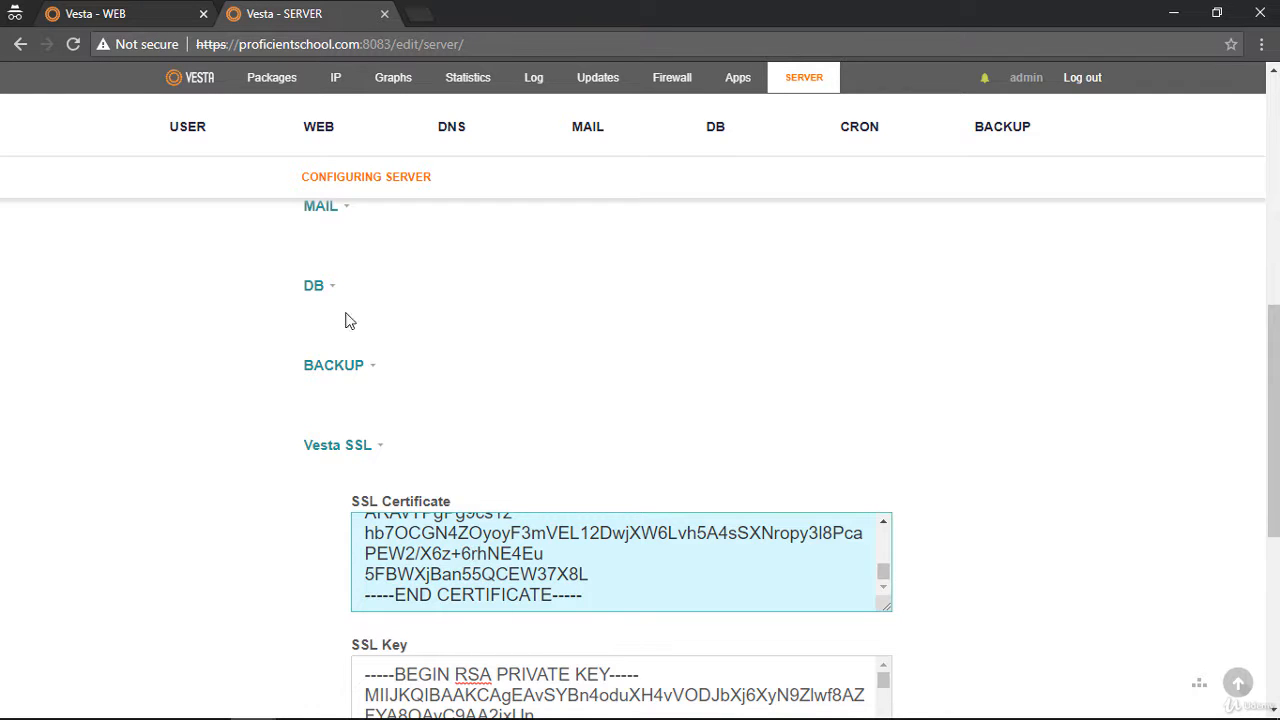
Copy the SSL private key from the proficientschool.com domain settings and replace the Vesta SSL key with it
click(78, 14)
click(413, 682)
key(ctrl+a)
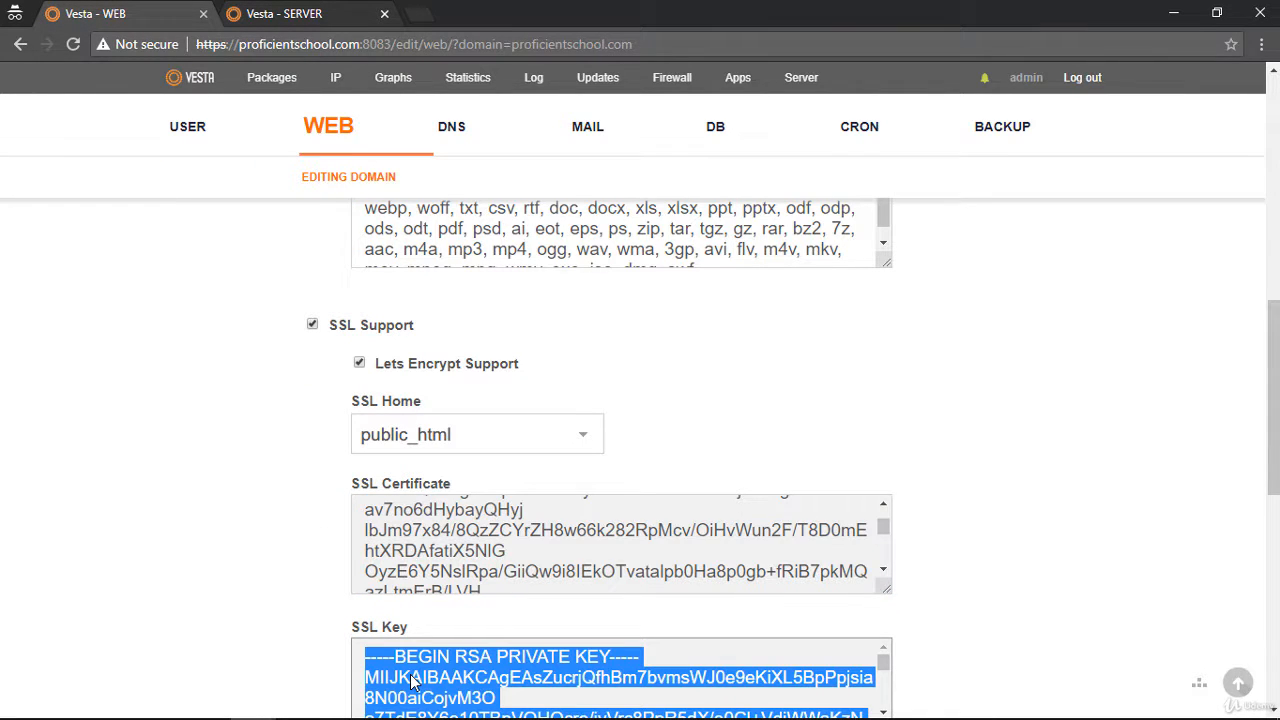
click(283, 14)
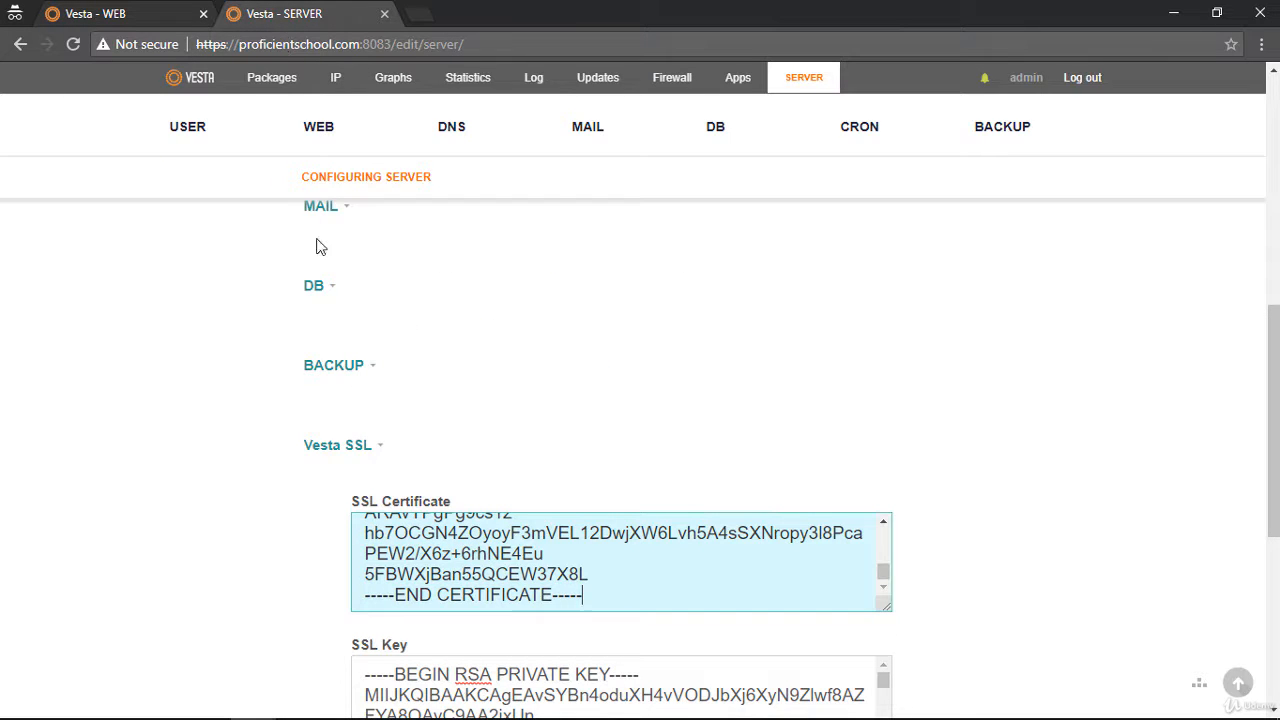
click(448, 676)
key(ctrl+a)
key(Delete)
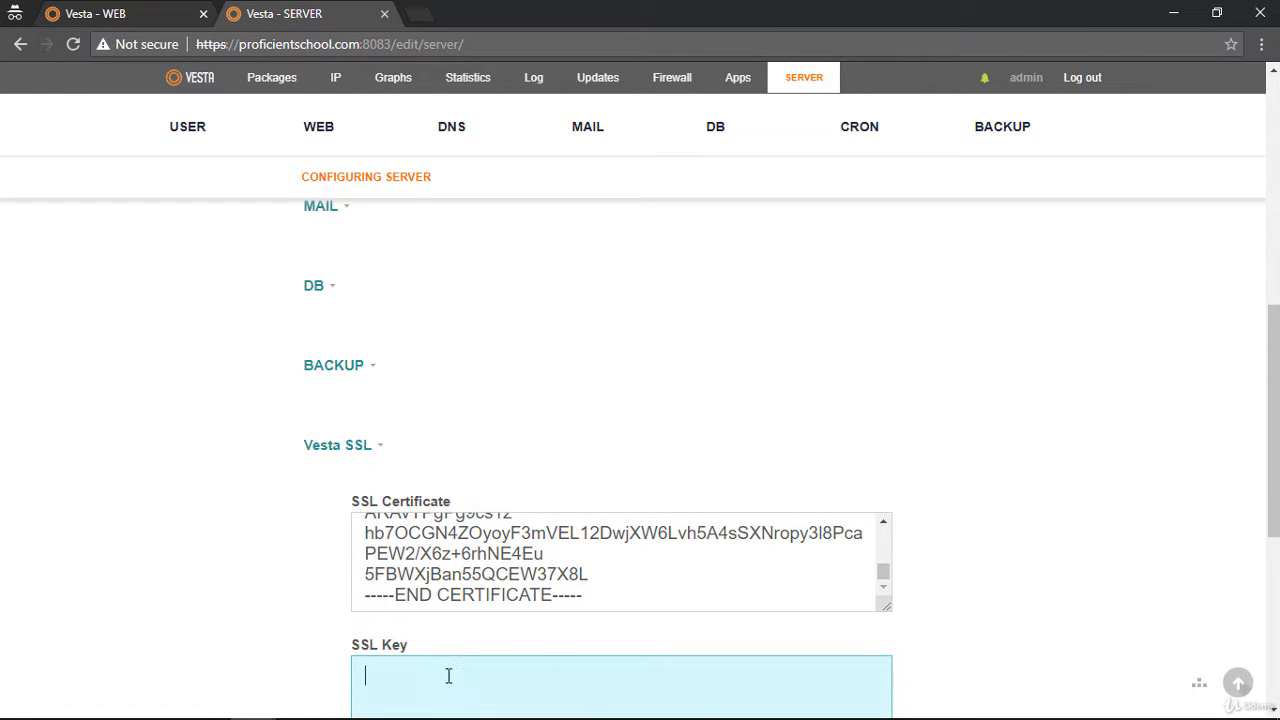
key(ctrl+v)
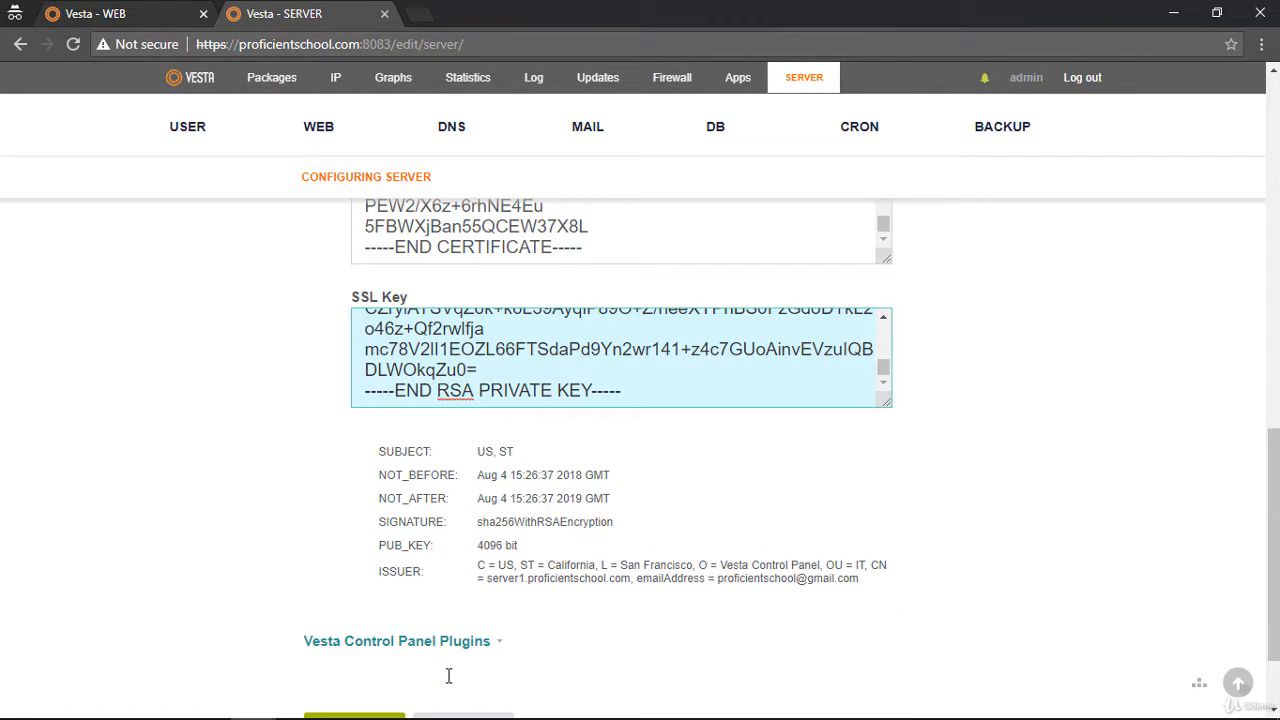
Try to save the server configuration with the pasted SSL certificate and key
click(121, 18)
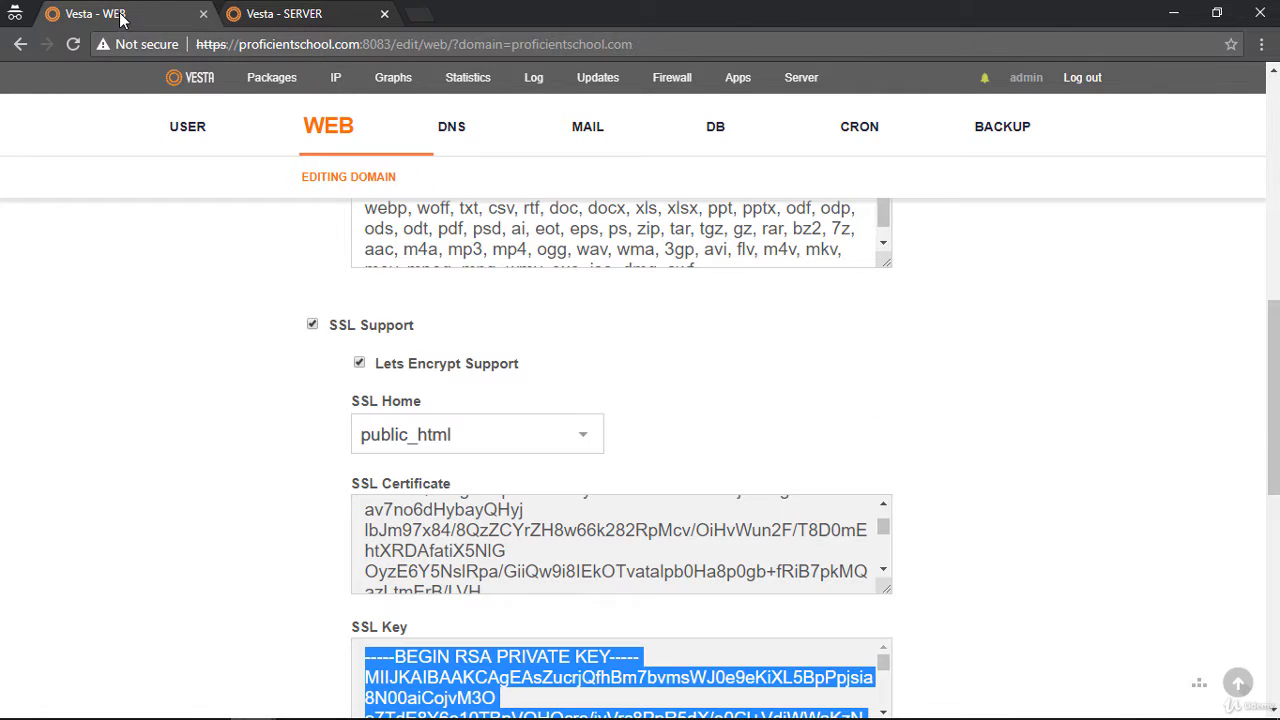
click(253, 18)
scroll(333, 470, down, 1)
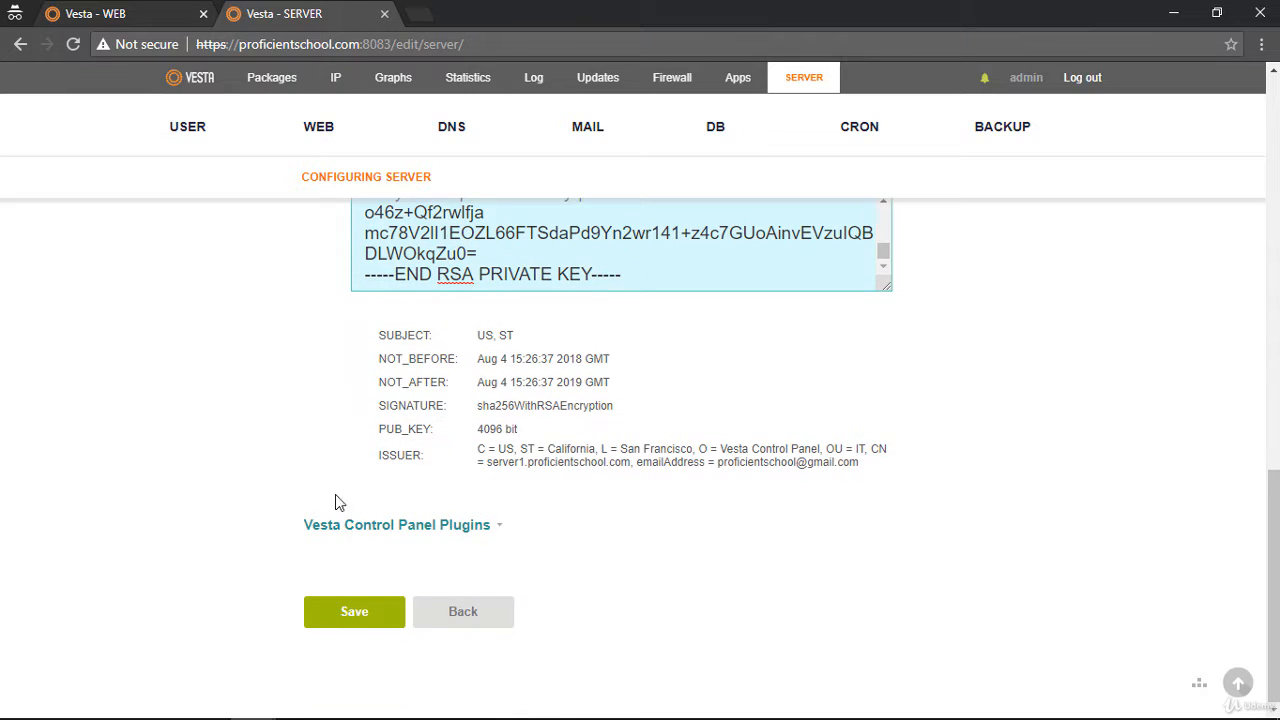
click(365, 617)
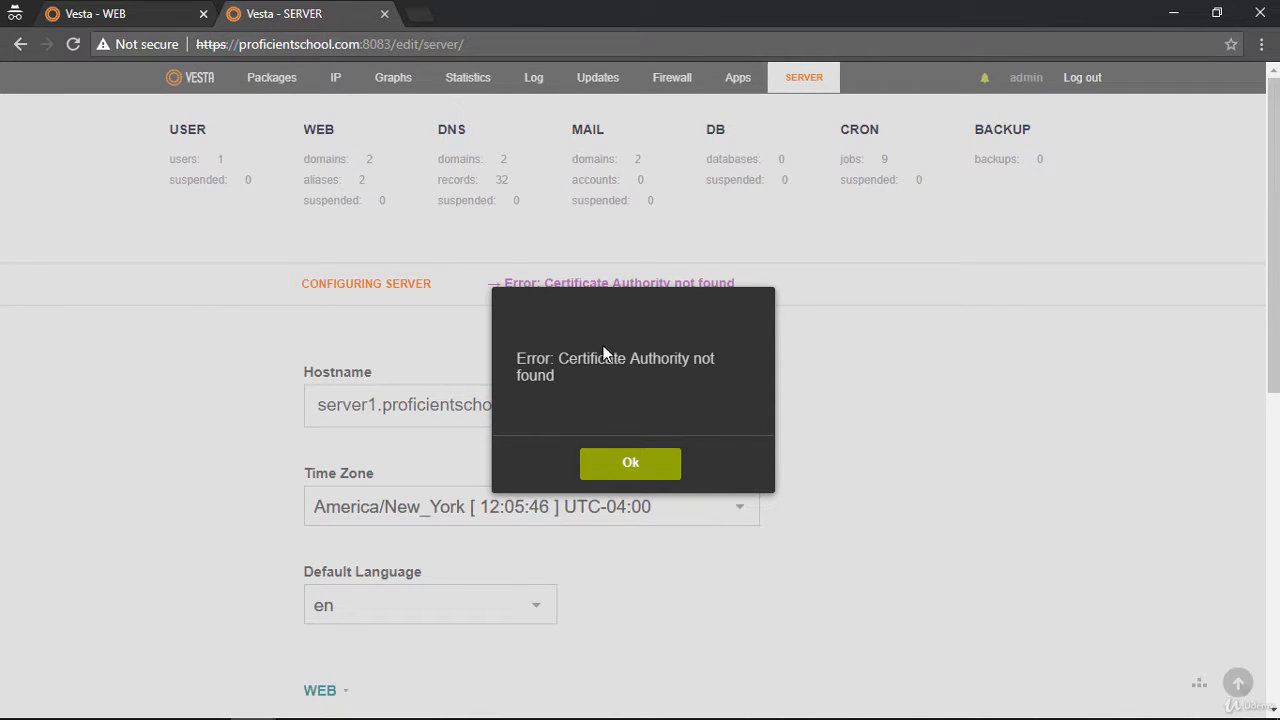
click(630, 465)
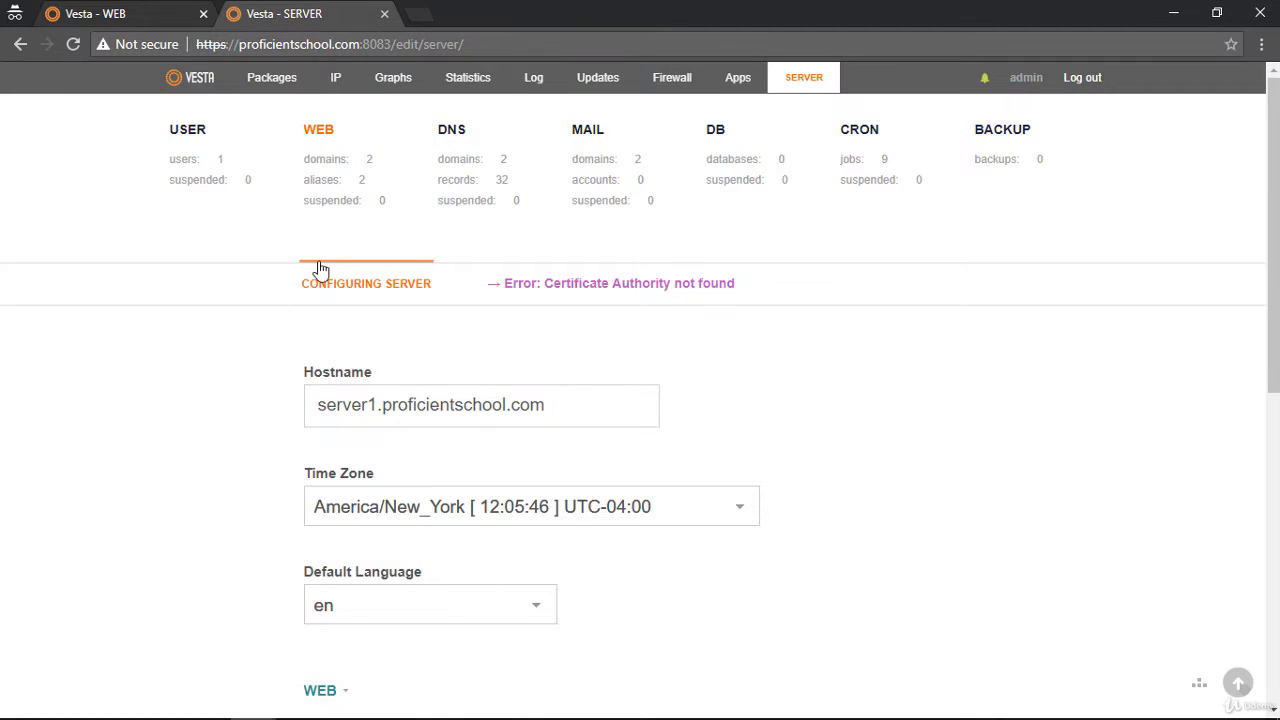
Expand the Vesta SSL section again and examine its certificate, key and issuer details
scroll(283, 331, down, 5)
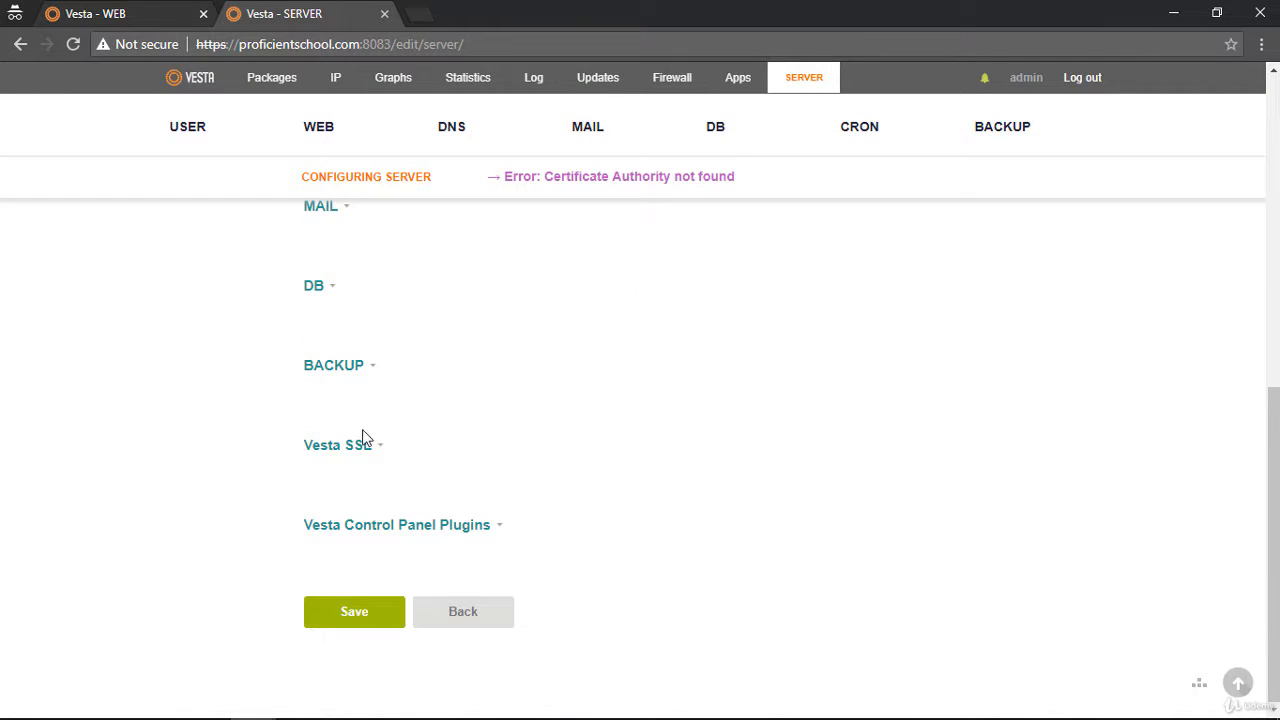
click(376, 445)
scroll(370, 445, down, 5)
scroll(334, 420, up, 4)
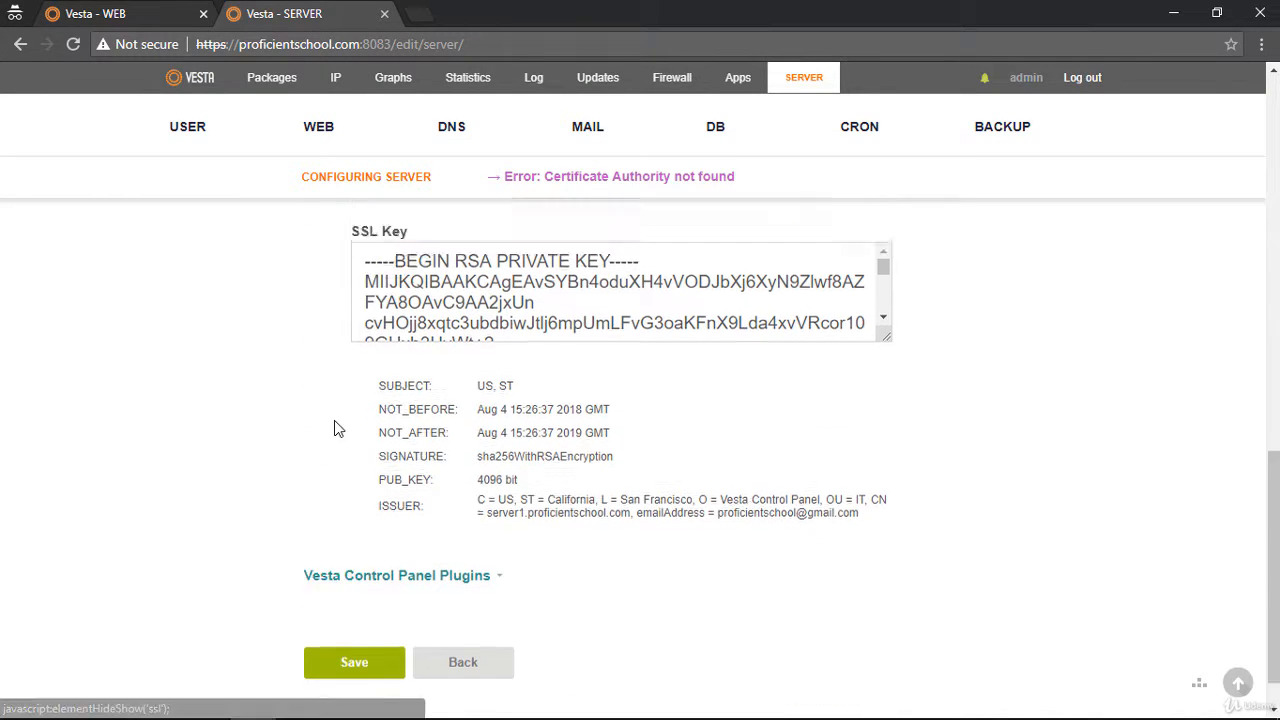
scroll(334, 421, down, 4)
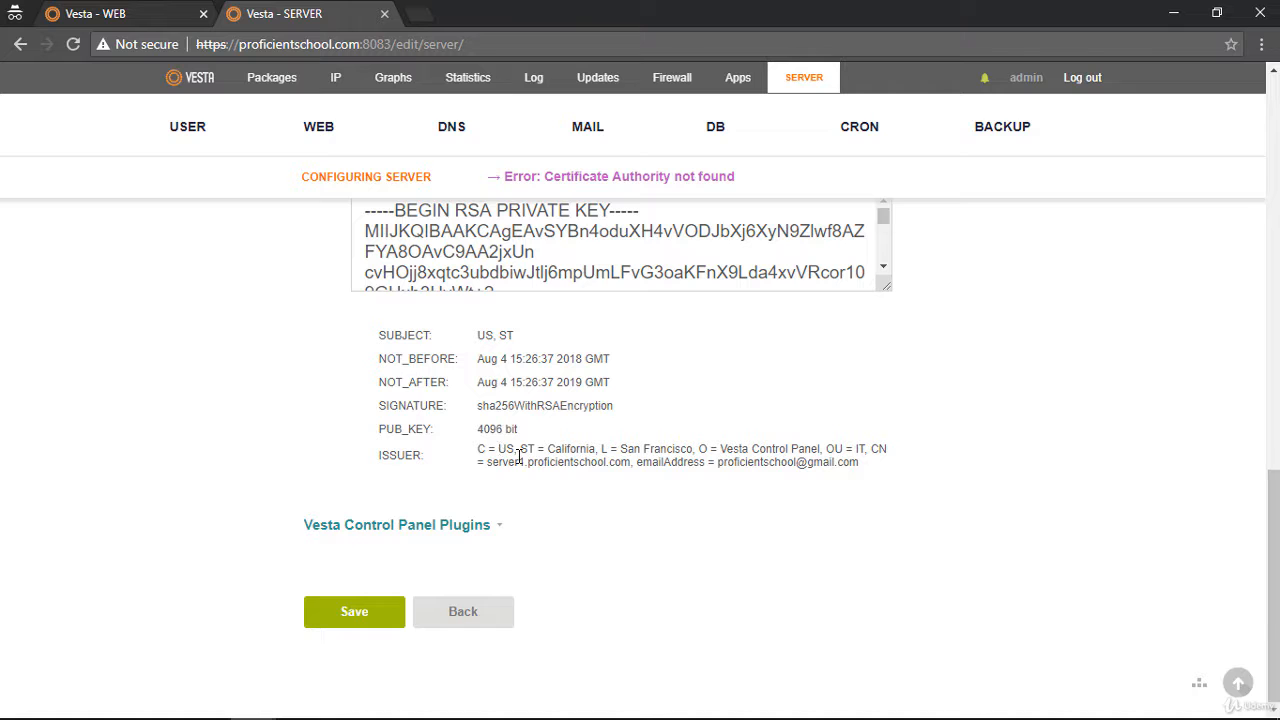
scroll(840, 331, up, 4)
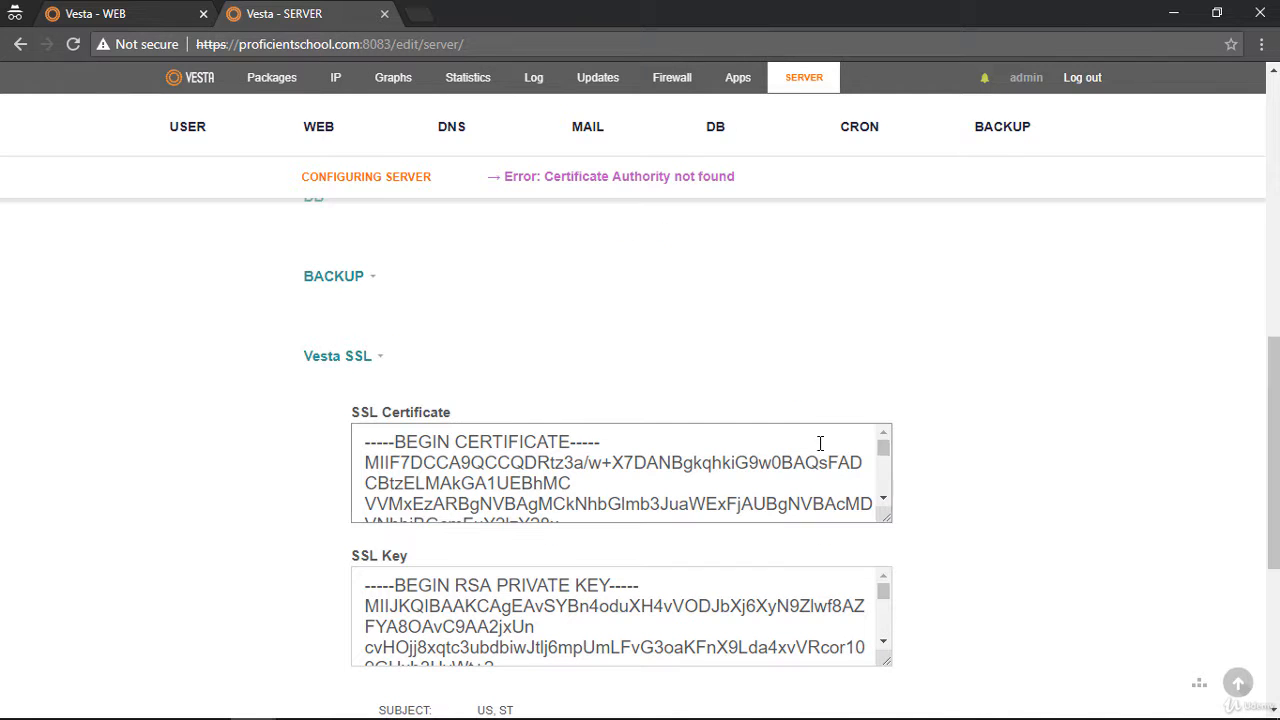
scroll(800, 615, down, 10)
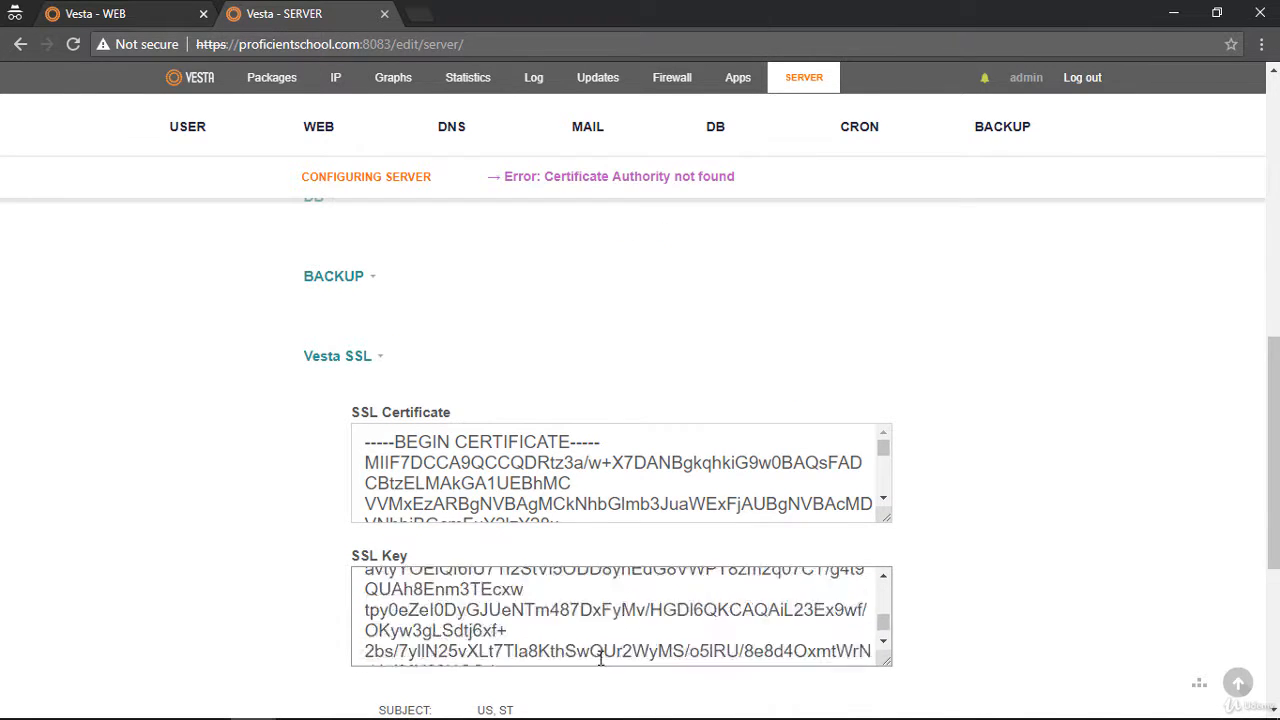
scroll(643, 410, up, 4)
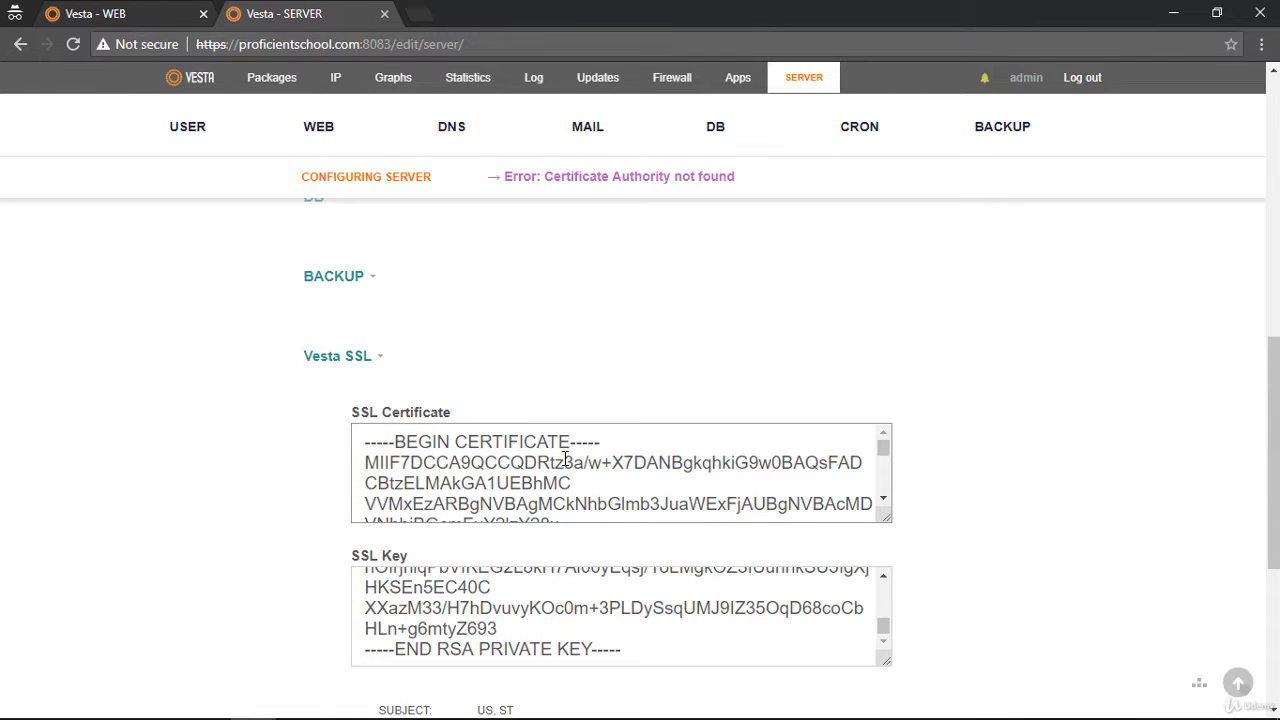
Copy the SSL certificate authority text from the proficientschool.com domain settings and append it on a new line after the Vesta SSL certificate
click(145, 15)
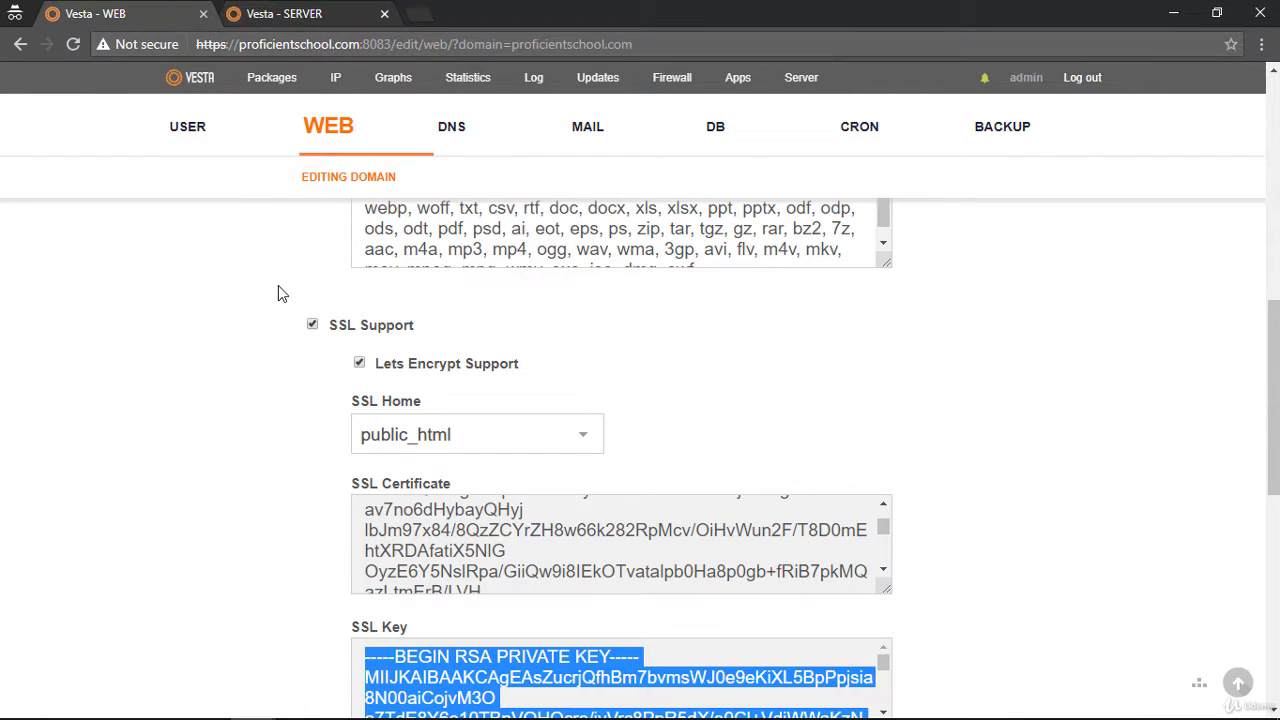
scroll(284, 367, down, 4)
click(465, 425)
key(ctrl+a)
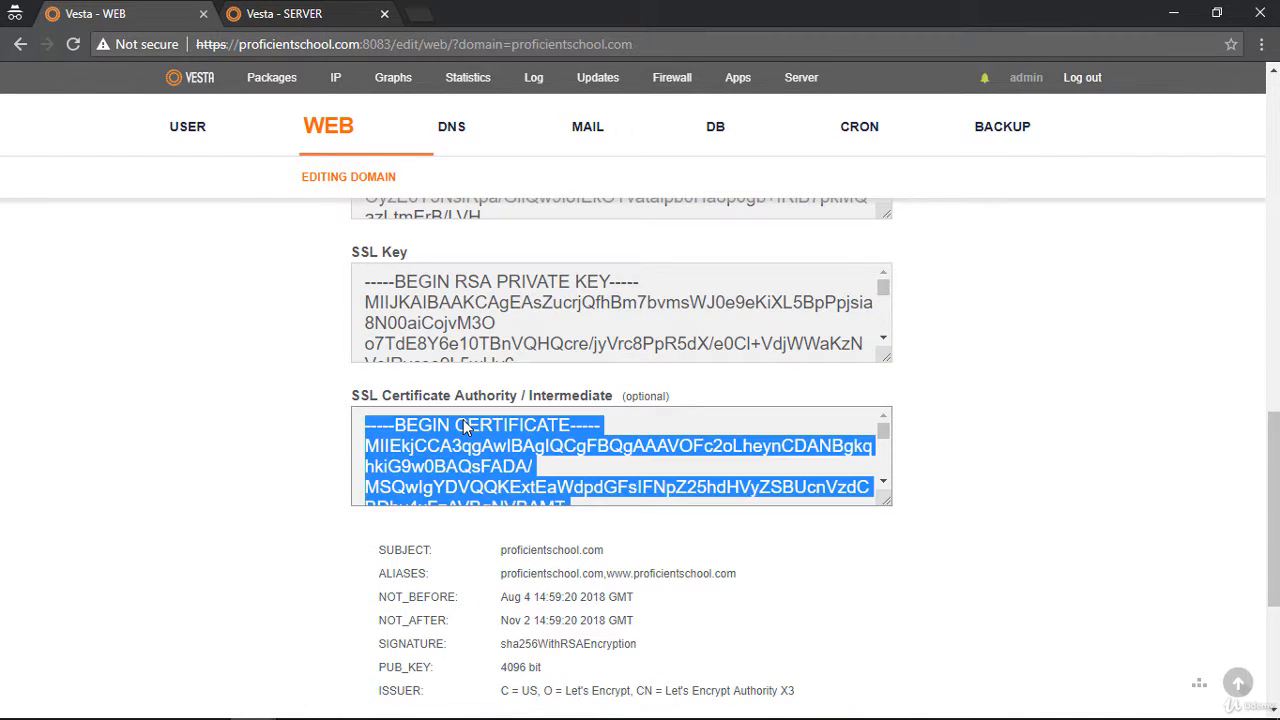
click(255, 15)
scroll(584, 456, down, 10)
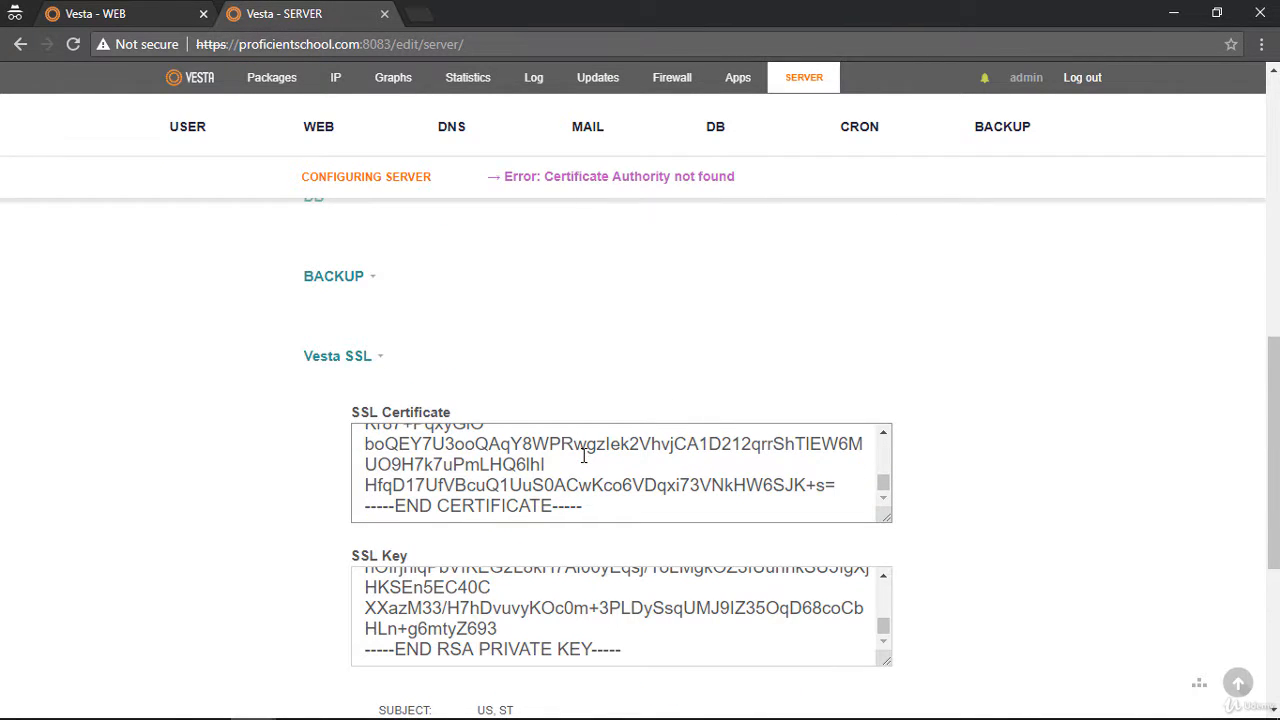
click(603, 503)
key(Return)
key(Return)
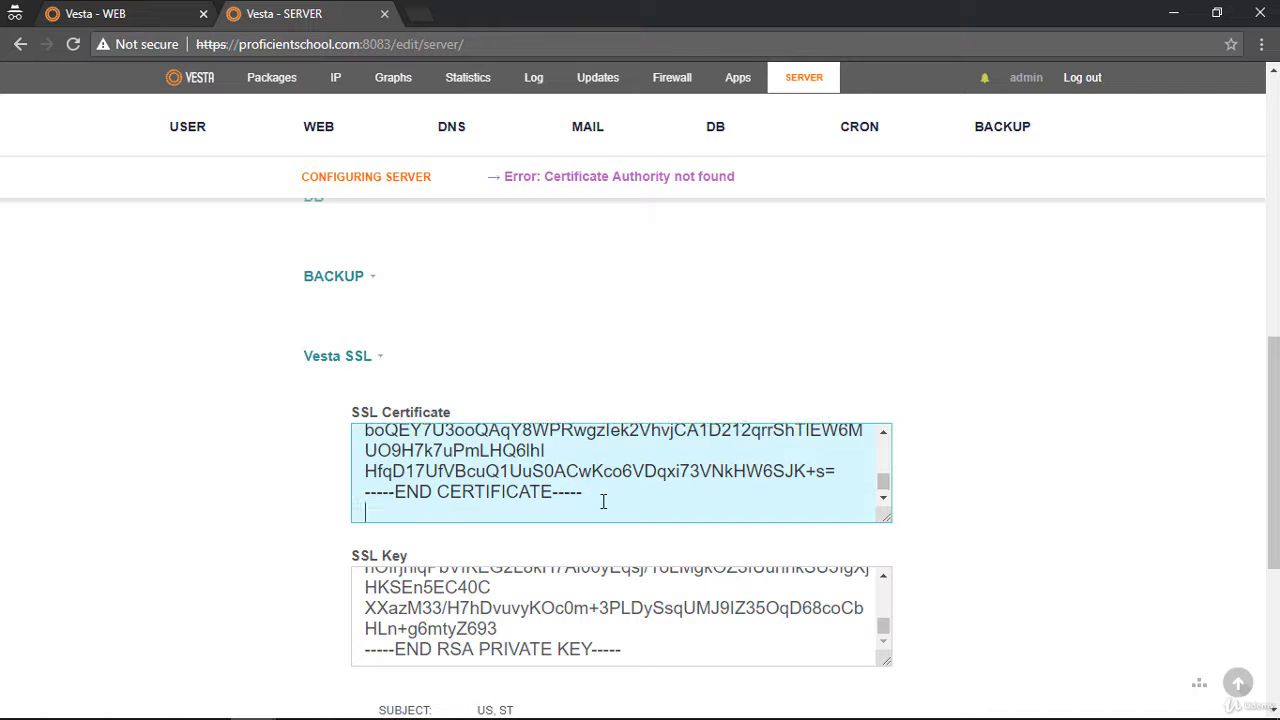
key(ctrl+v)
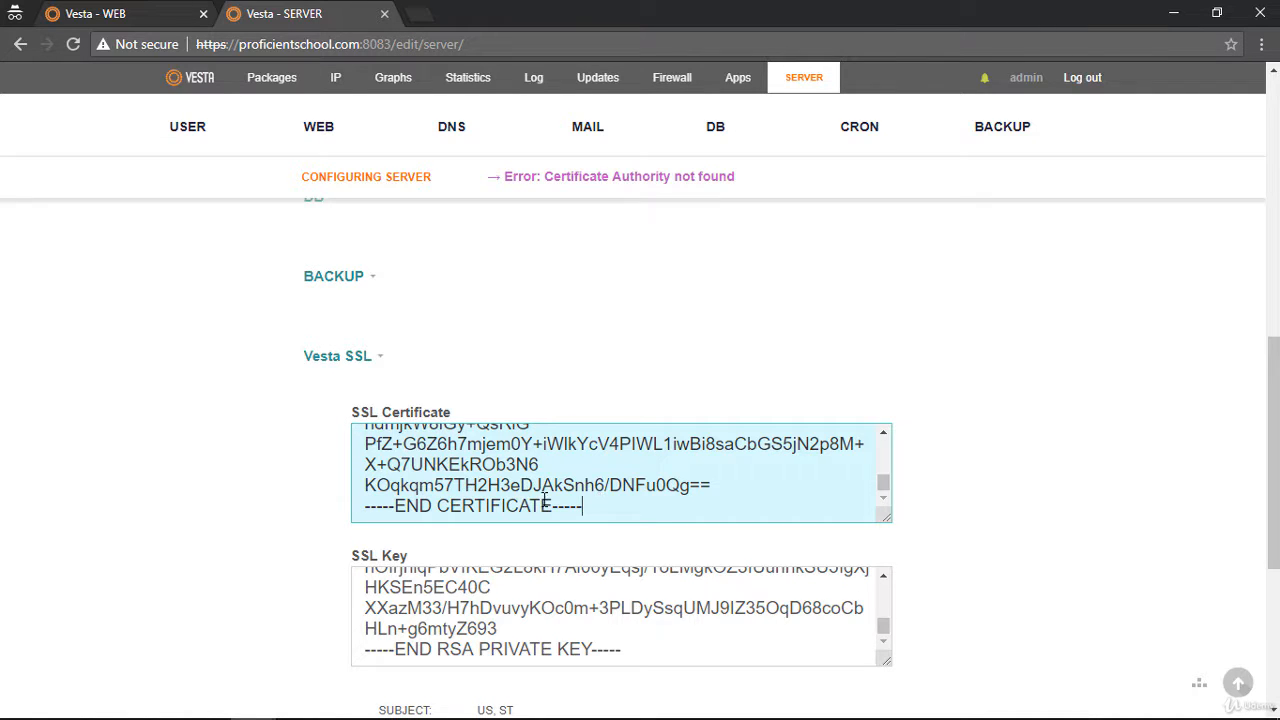
Try to save the server configuration with the certificate authority appended to the Vesta SSL certificate
scroll(303, 551, down, 4)
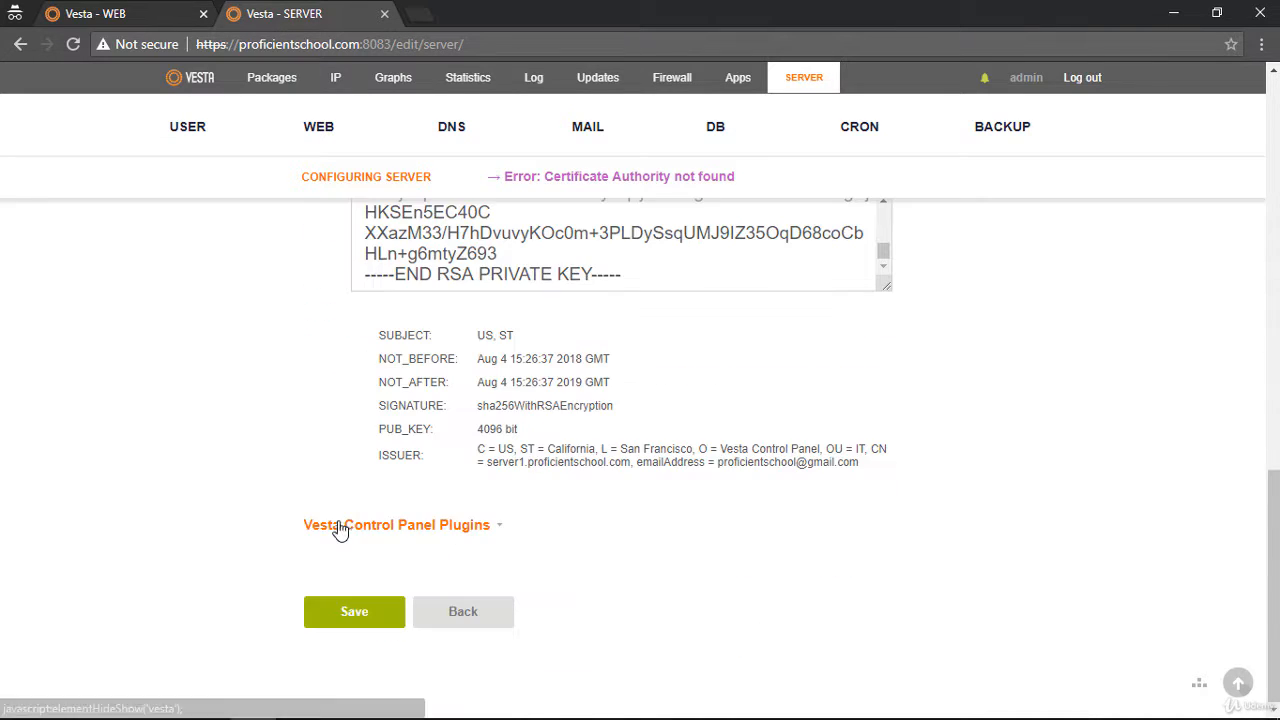
click(348, 616)
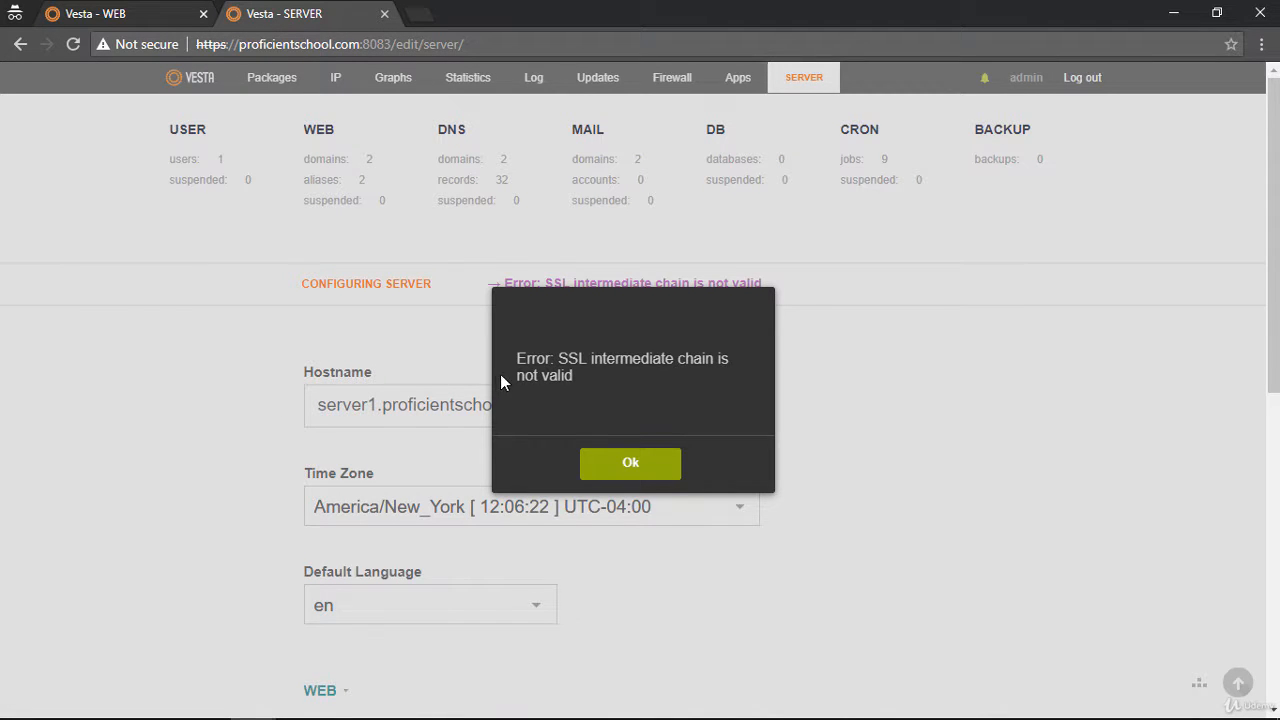
click(631, 466)
Expand the Vesta SSL section and check which certificate and key text its fields contain
scroll(443, 463, down, 5)
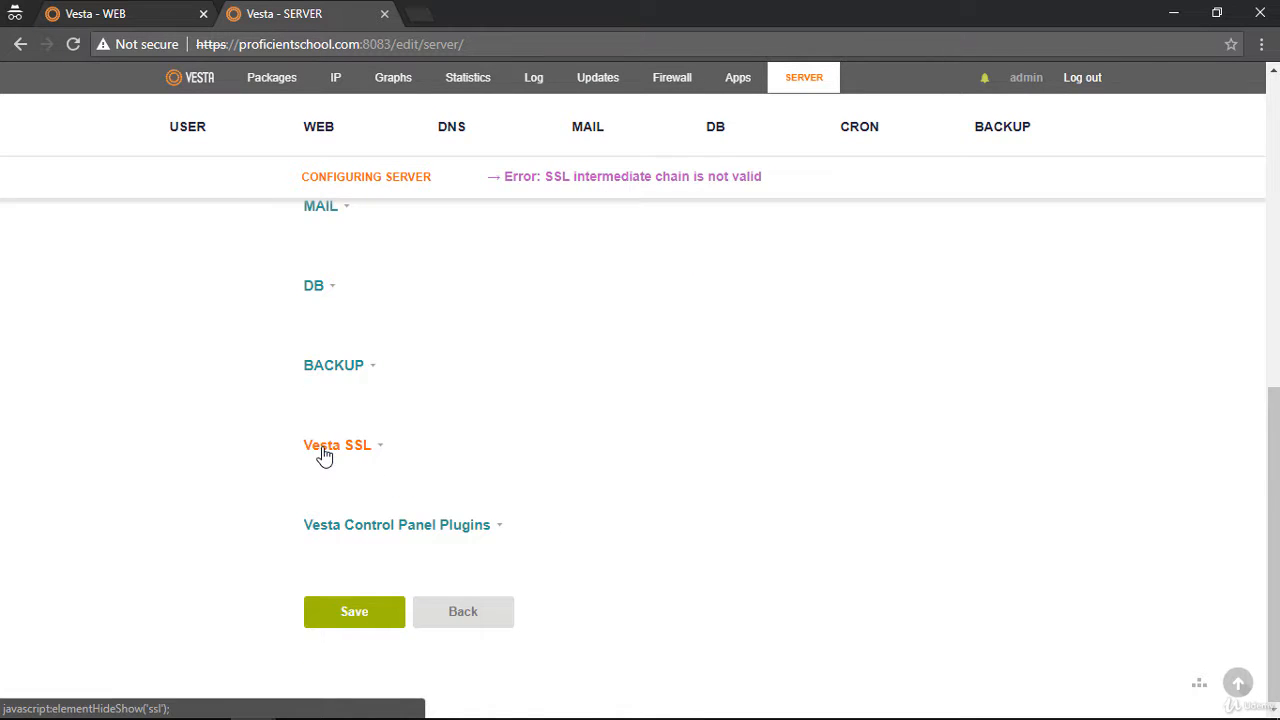
click(310, 446)
scroll(455, 440, down, 3)
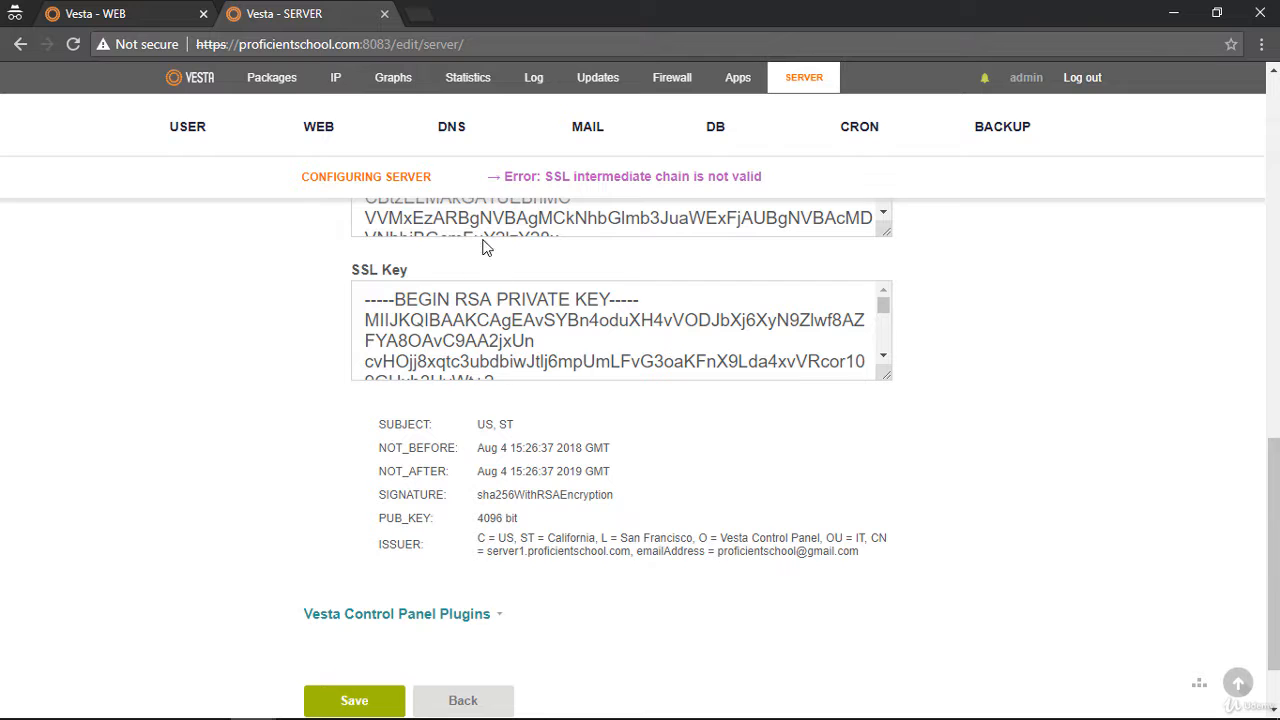
scroll(485, 248, down, 2)
scroll(330, 349, up, 4)
scroll(468, 585, down, 5)
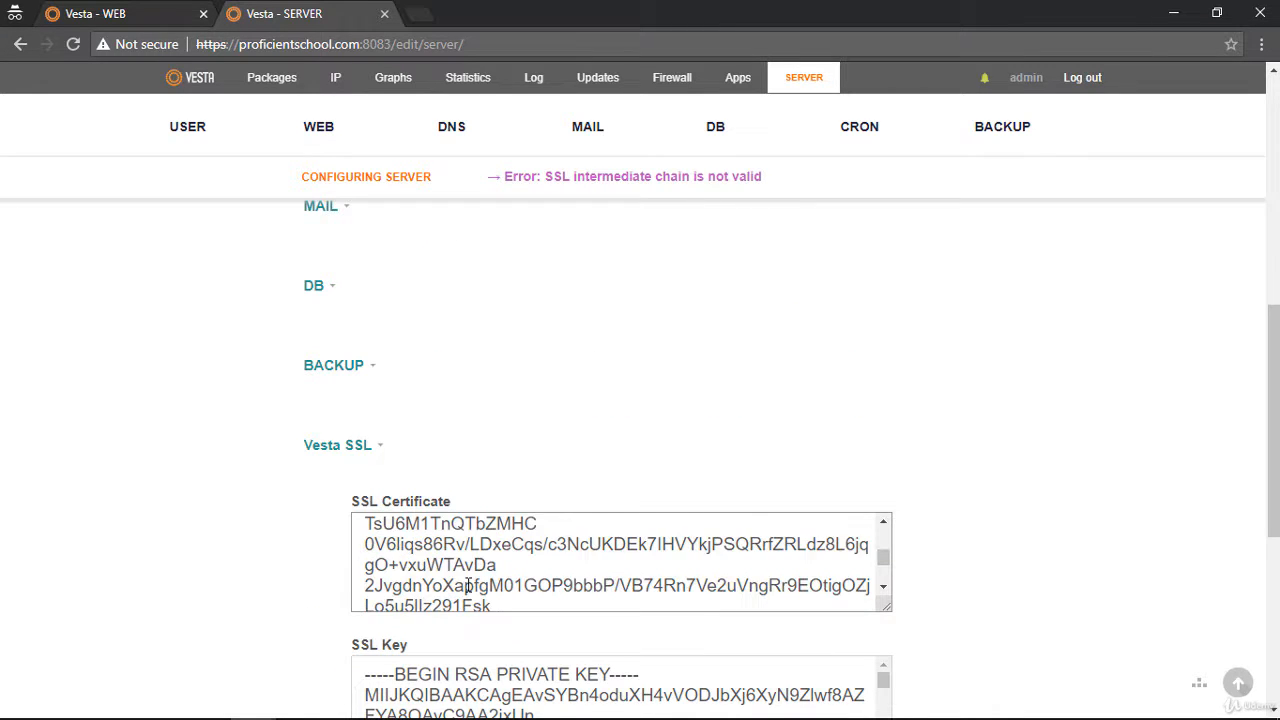
scroll(525, 585, up, 5)
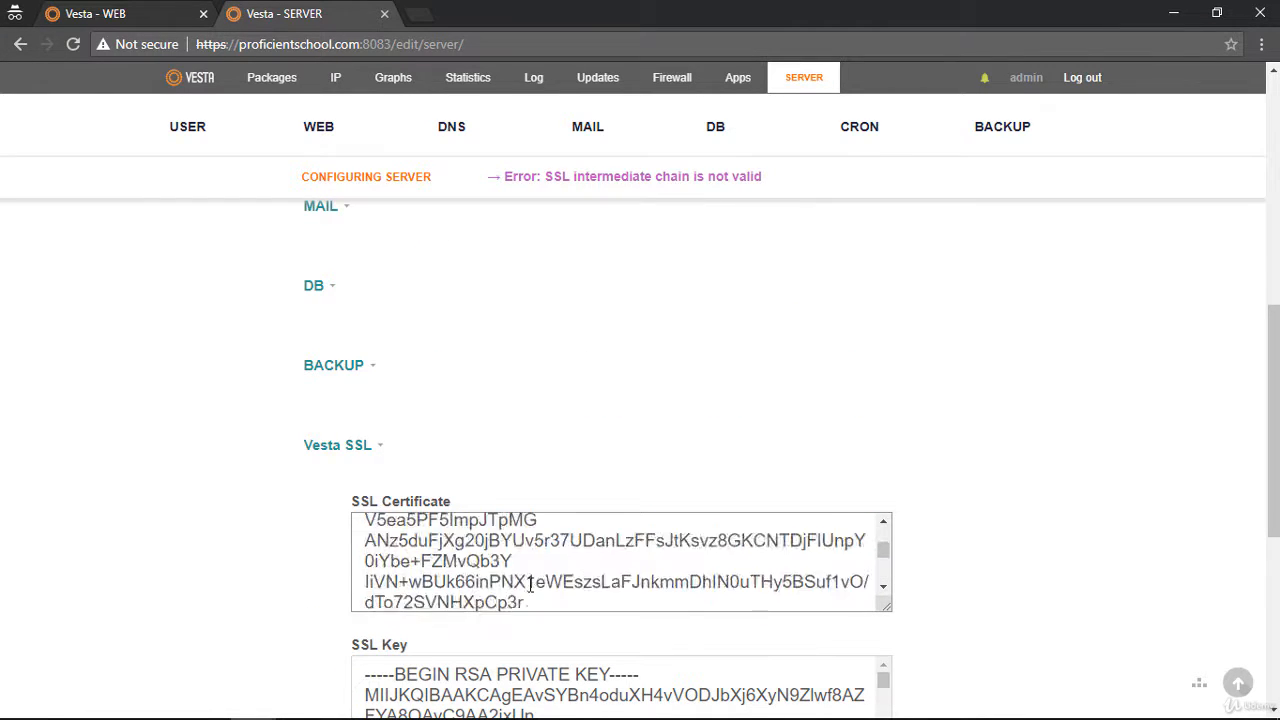
scroll(528, 585, down, 5)
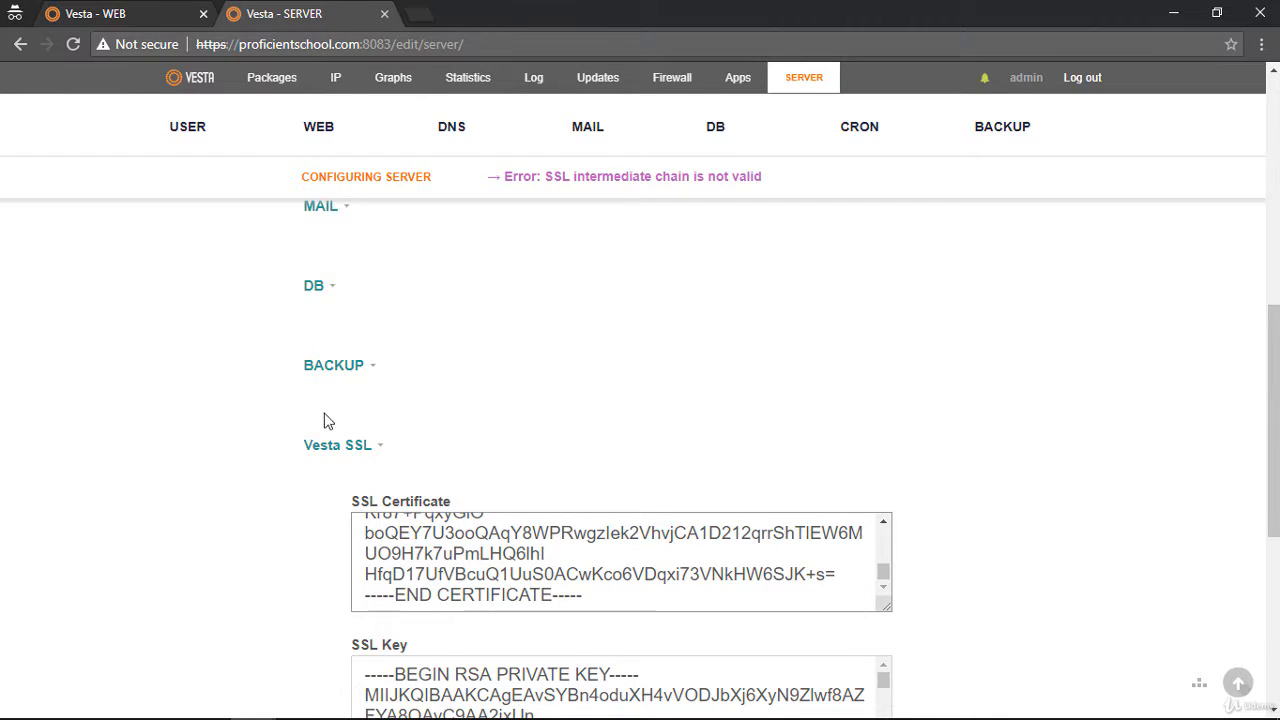
Copy the SSL private key from the proficientschool.com domain settings again and replace the Vesta SSL key with it
click(100, 14)
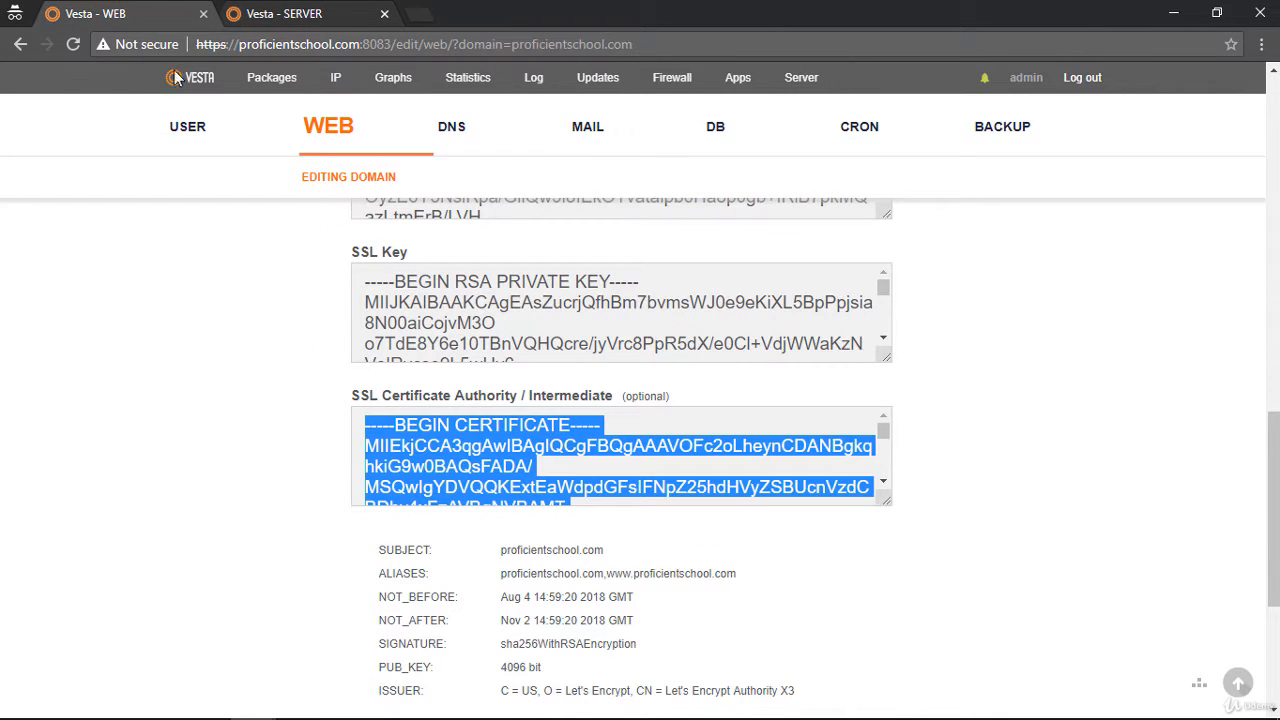
click(455, 305)
key(ctrl+a)
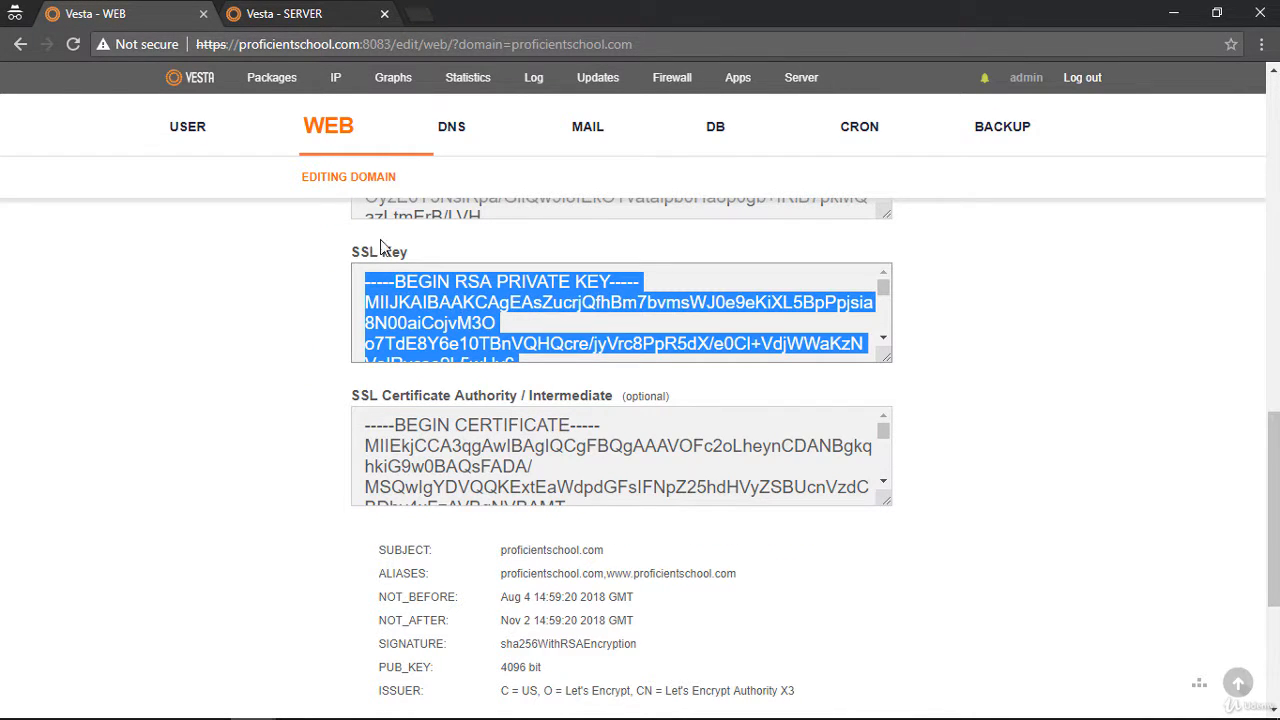
click(265, 22)
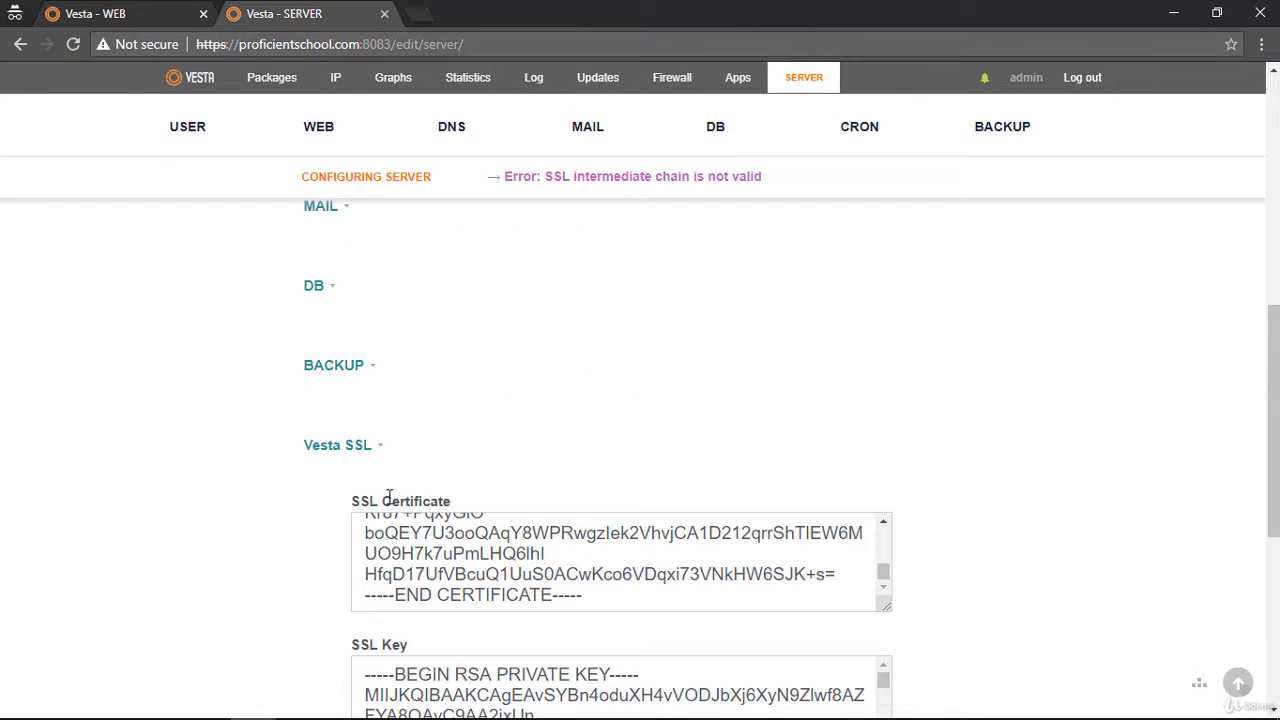
click(393, 677)
key(ctrl+a)
scroll(393, 677, down, 3)
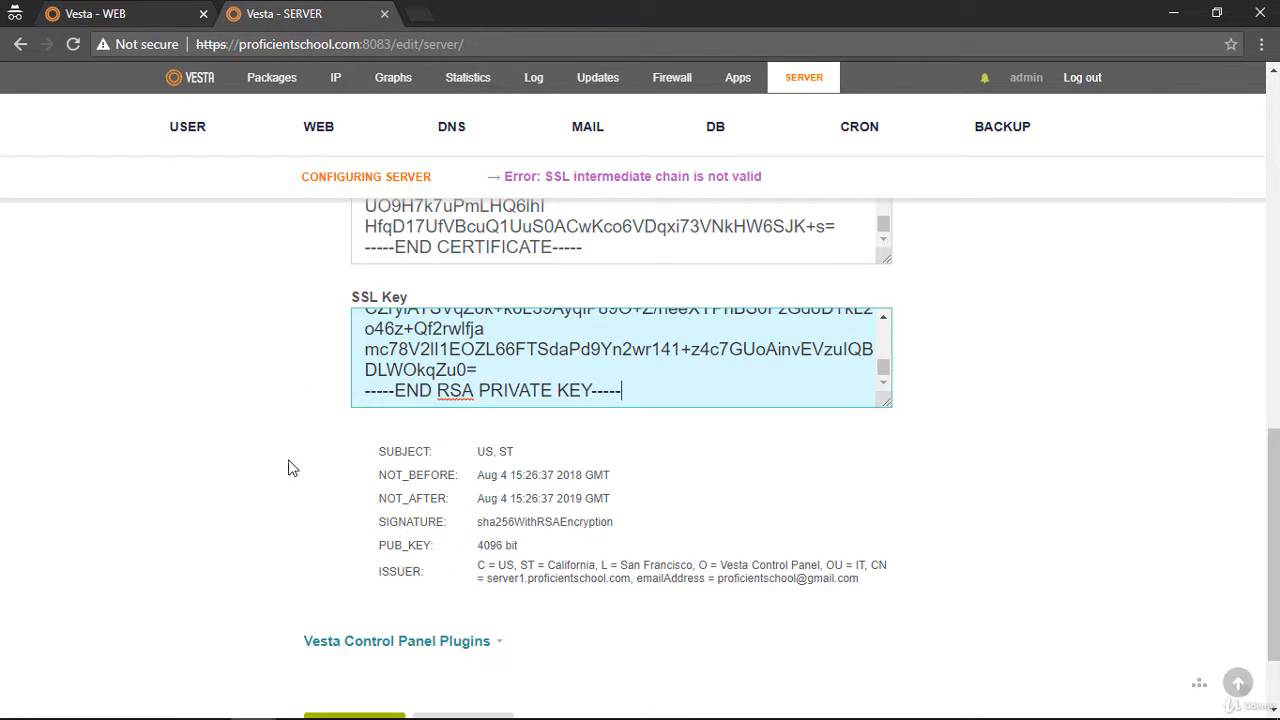
Copy the SSL certificate from the proficientschool.com domain settings again and replace the Vesta SSL certificate with it
click(120, 14)
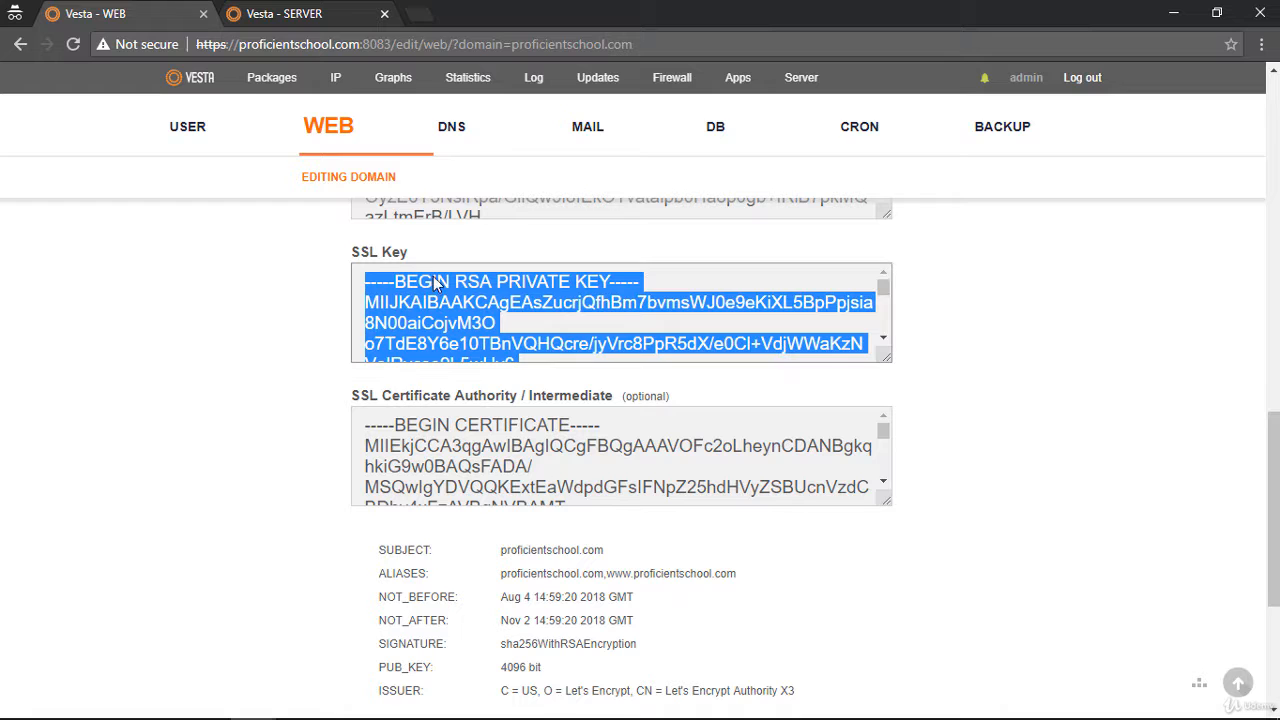
click(462, 212)
key(ctrl+a)
key(ctrl+c)
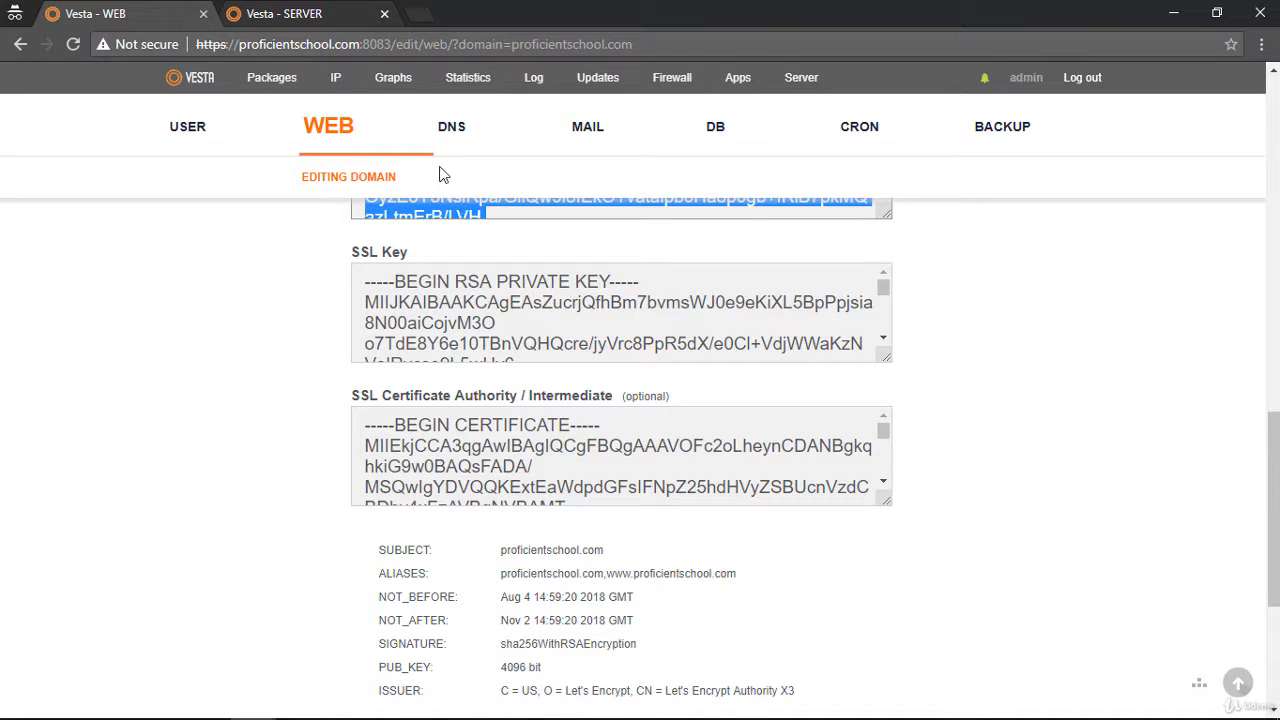
click(290, 14)
click(443, 247)
key(ctrl+a)
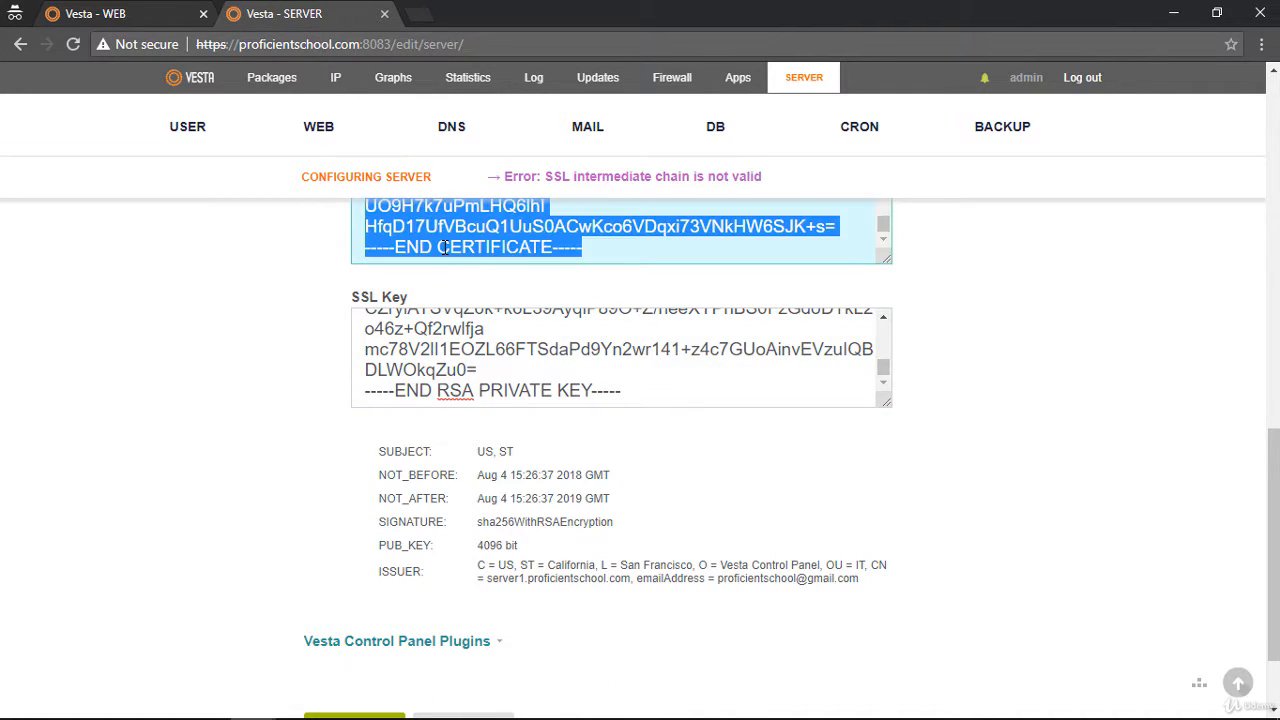
key(ctrl+v)
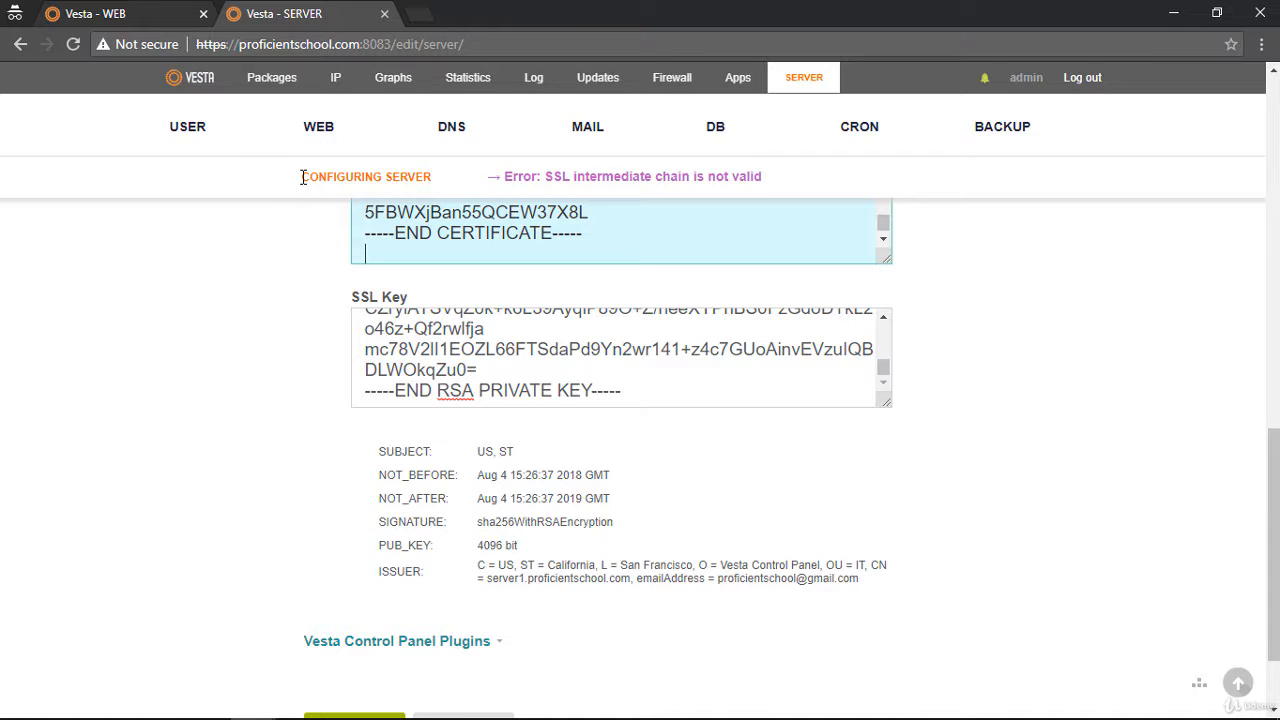
Append the domain's SSL certificate authority text below the new Vesta SSL certificate and save the server configuration
click(152, 20)
click(414, 449)
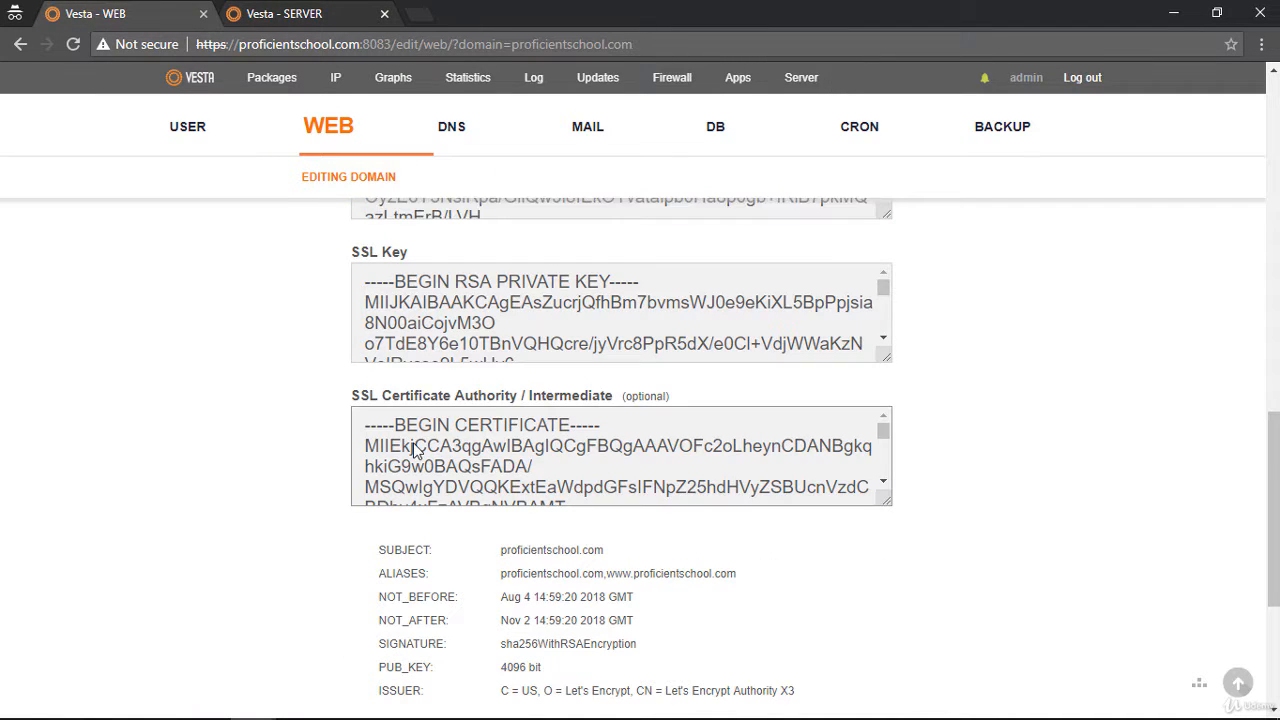
key(ctrl+a)
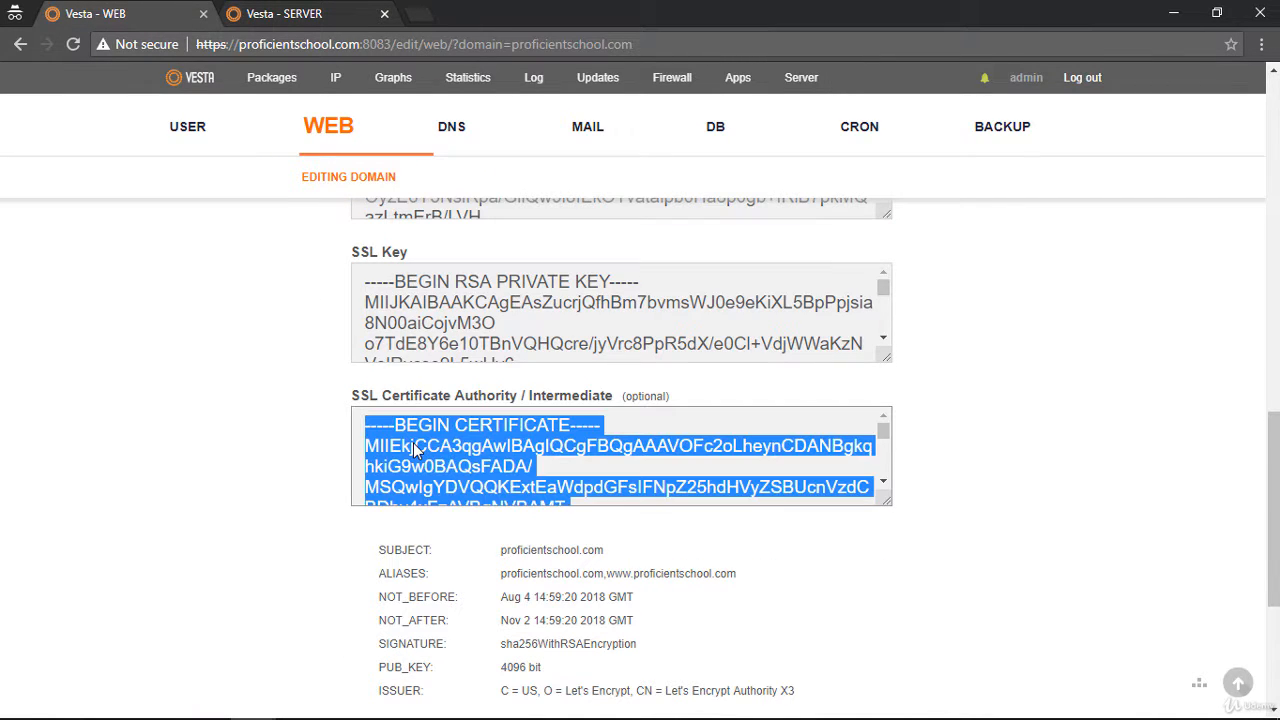
click(290, 18)
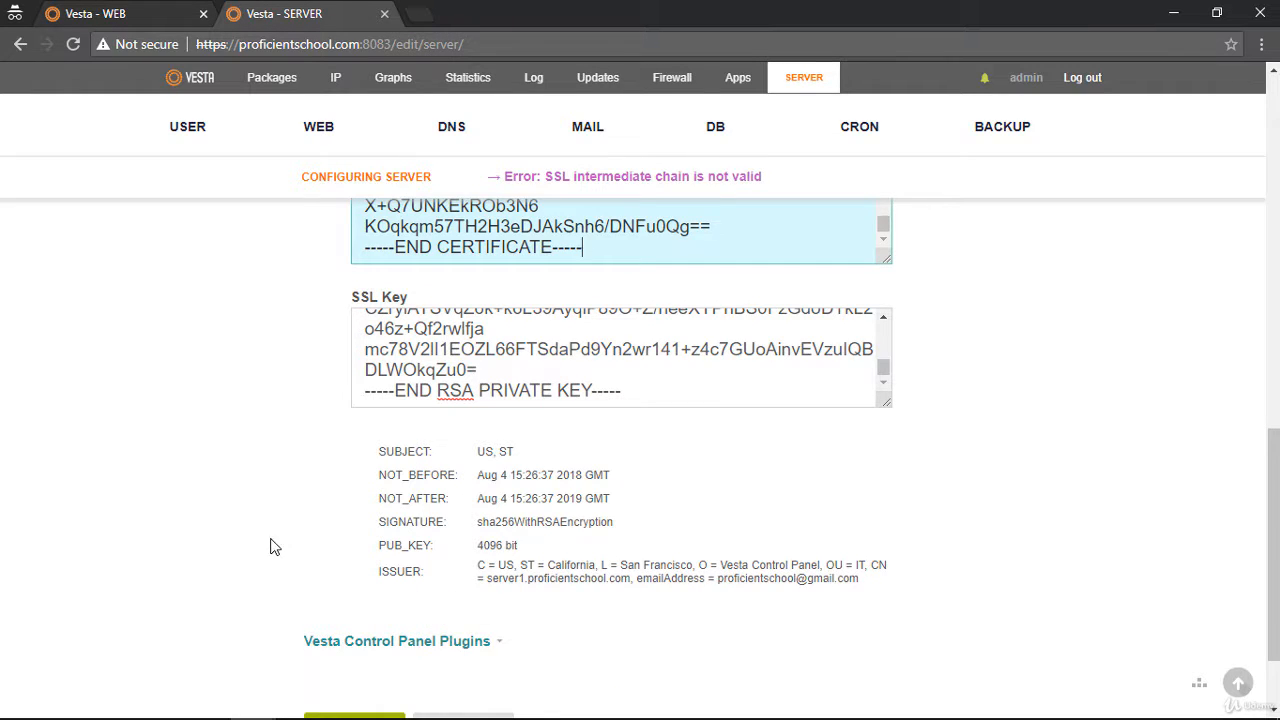
scroll(300, 570, down, 2)
click(346, 610)
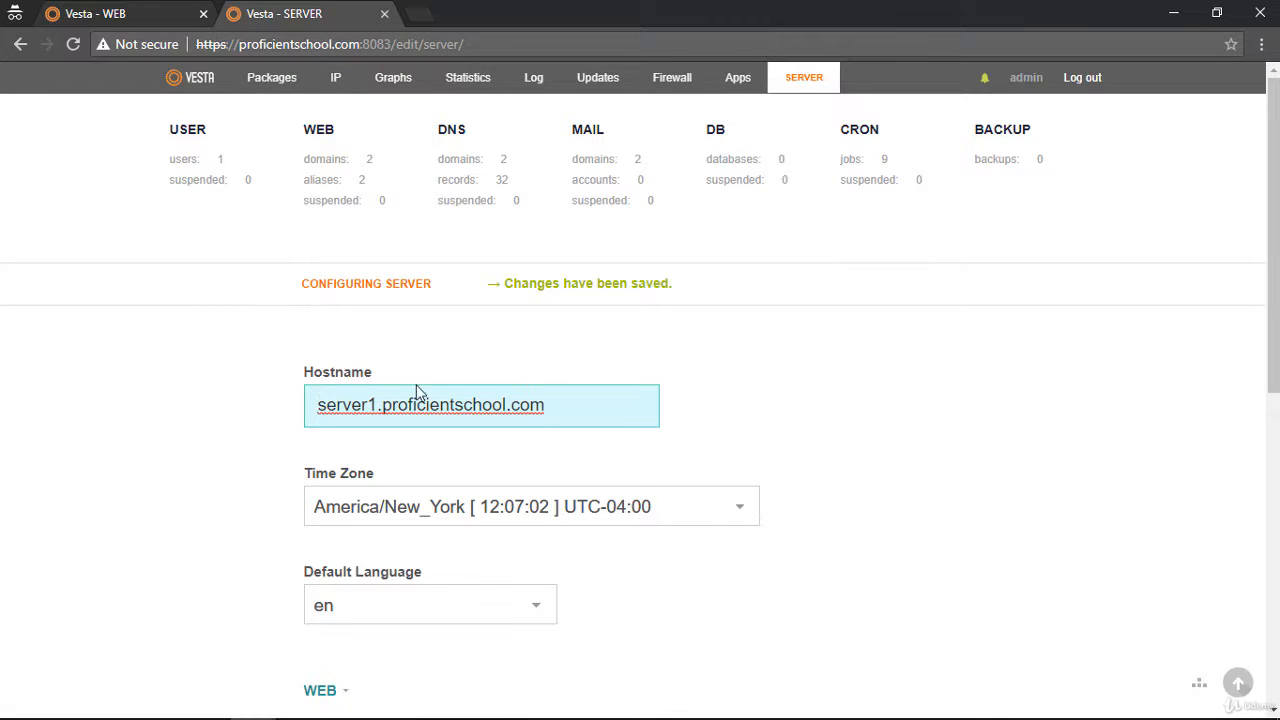
Expand the Vesta SSL section of the saved configuration and examine the certificate's issuer and public key details
scroll(570, 300, down, 4)
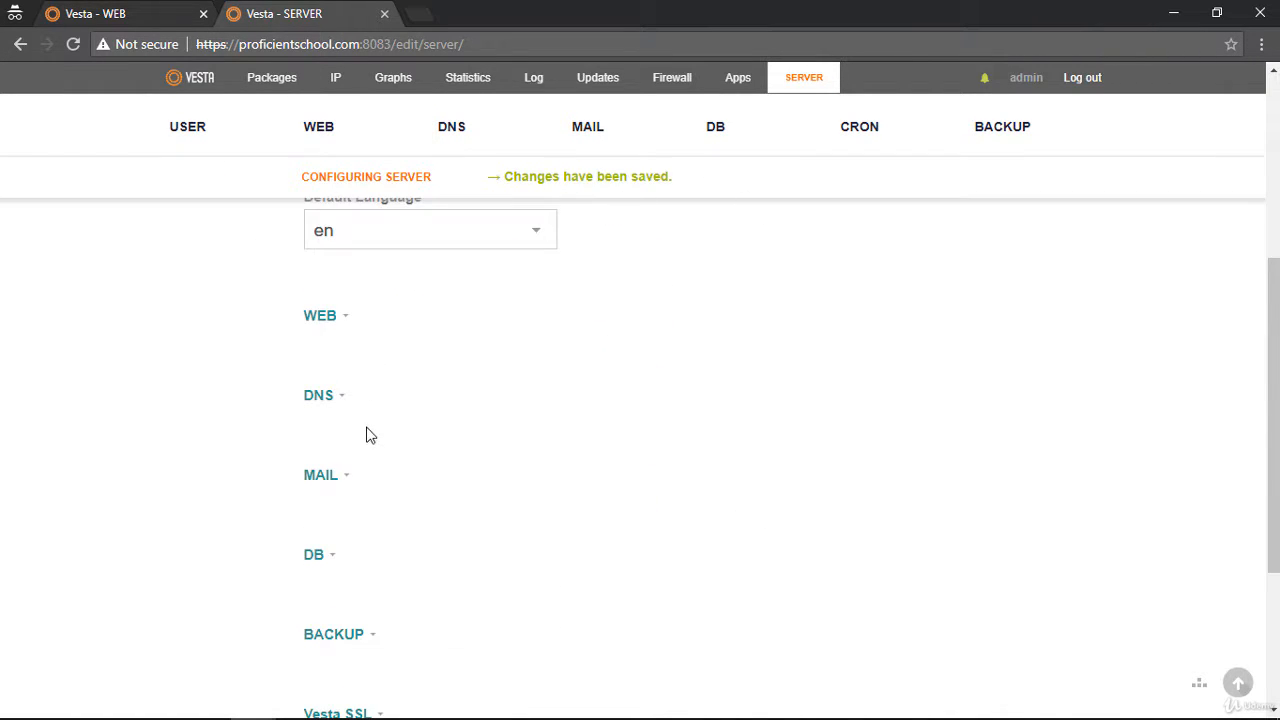
scroll(366, 445, down, 3)
click(357, 456)
scroll(503, 452, down, 5)
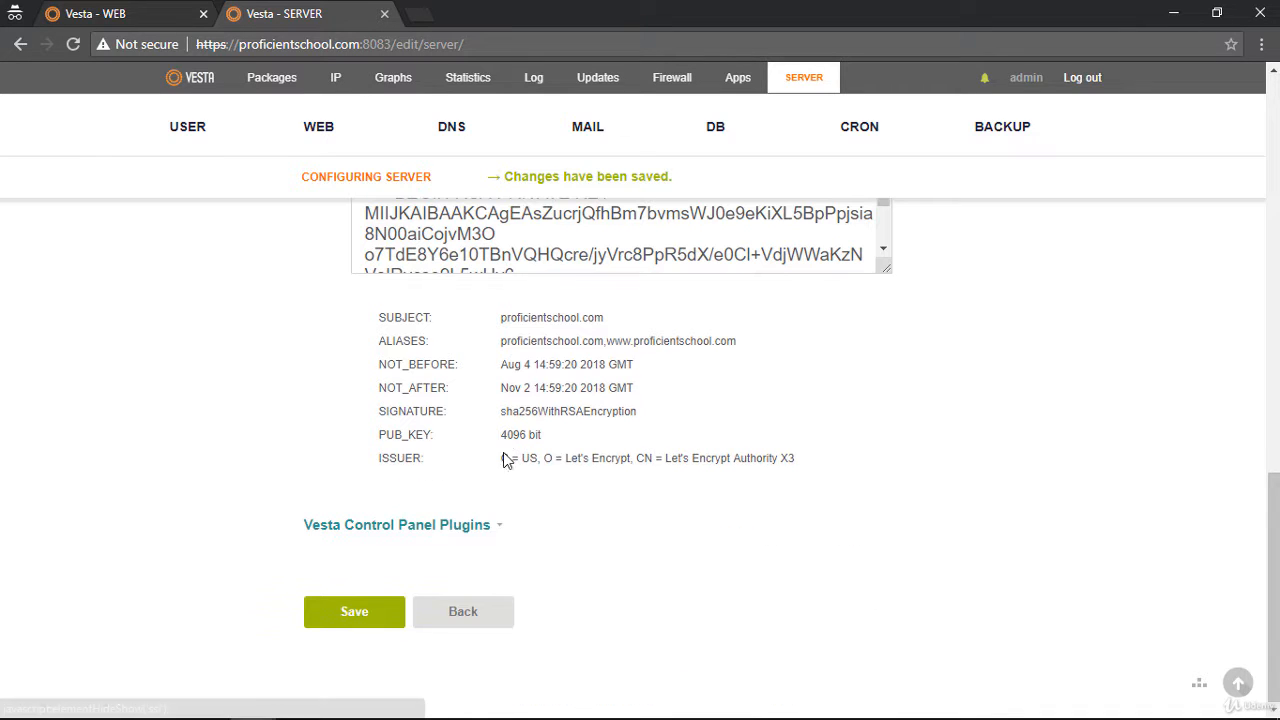
drag(604, 455, 791, 463)
click(673, 463)
click(630, 485)
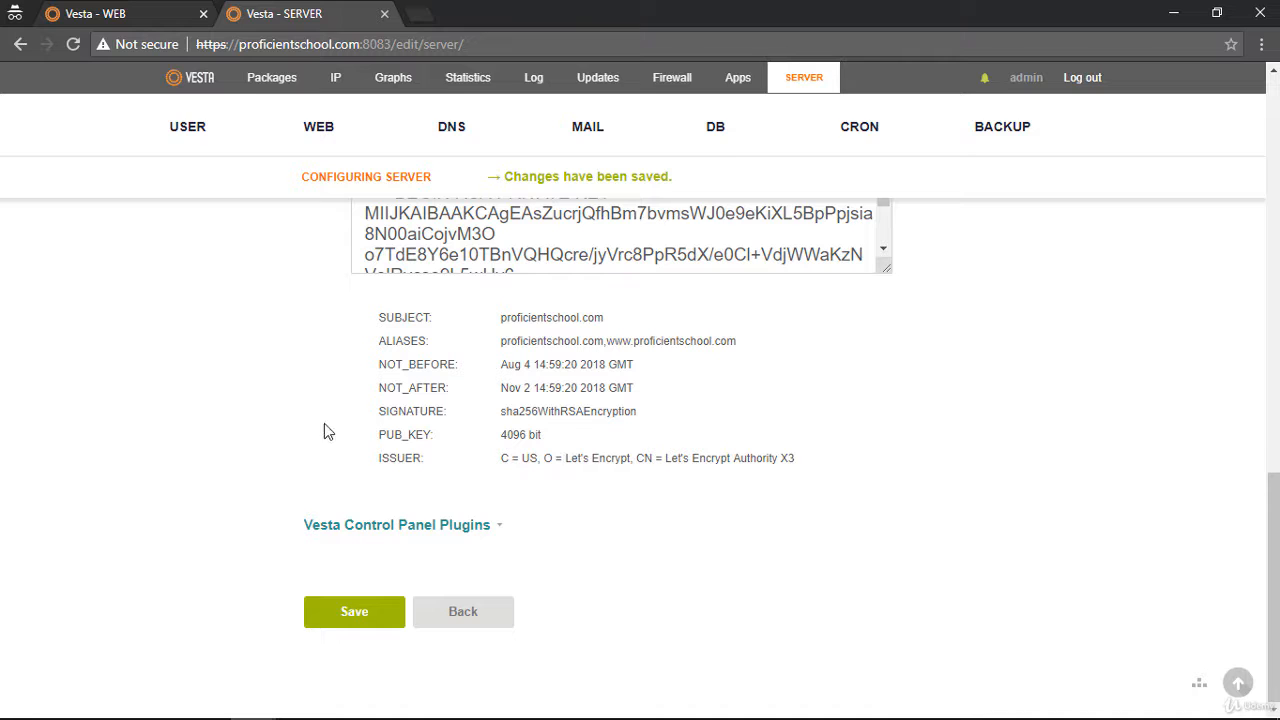
drag(495, 444, 543, 438)
click(570, 438)
Log out of the Vesta control panel and close both Vesta pages, leaving a blank new tab open
scroll(280, 383, up, 15)
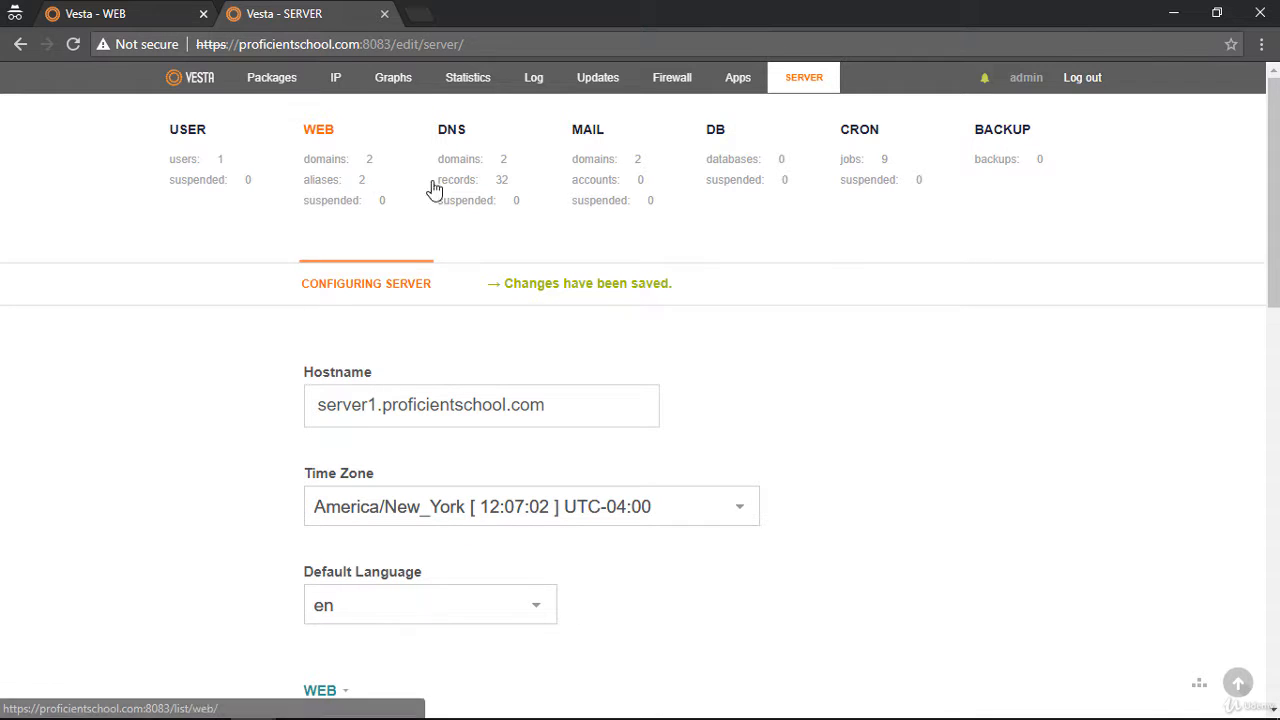
click(1077, 80)
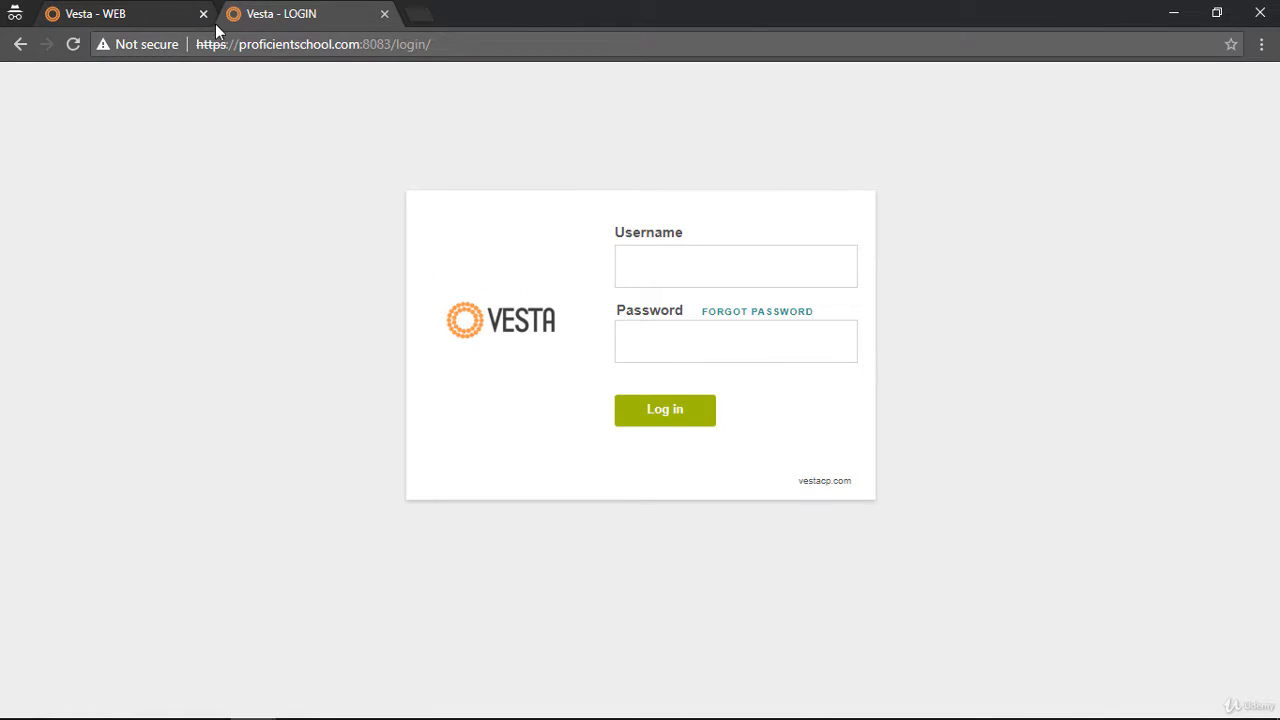
click(204, 14)
click(221, 18)
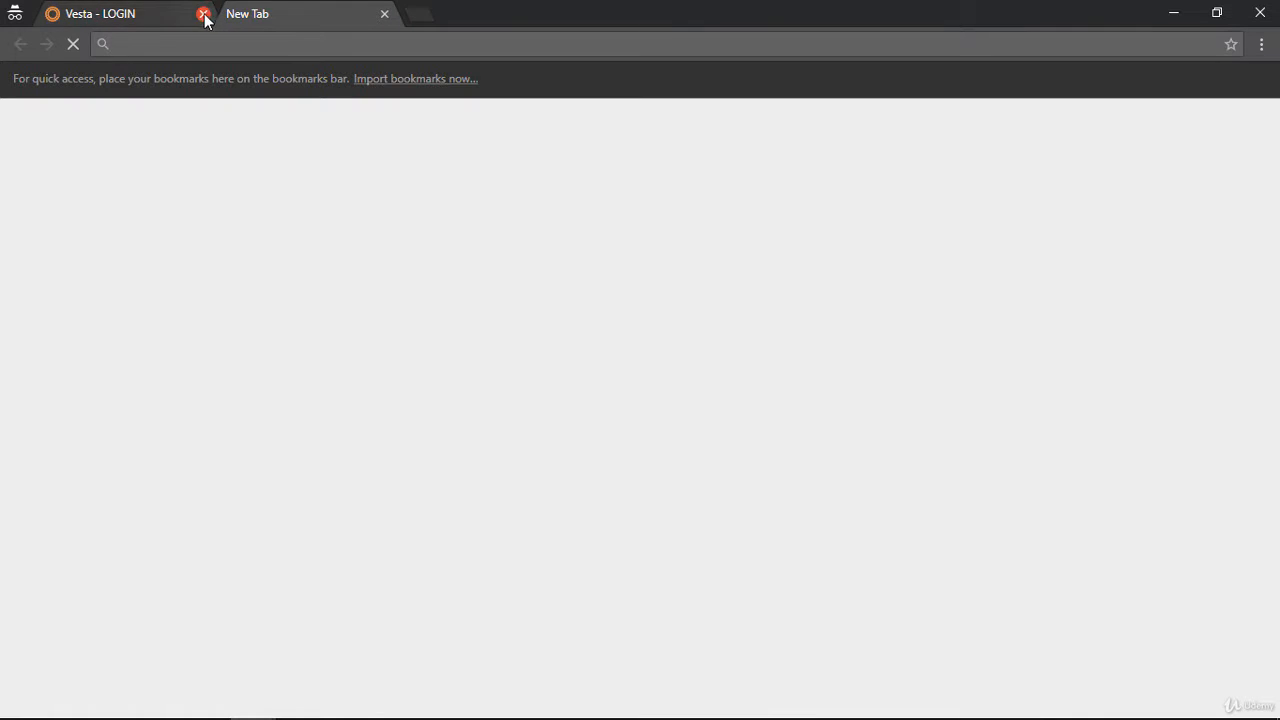
click(204, 14)
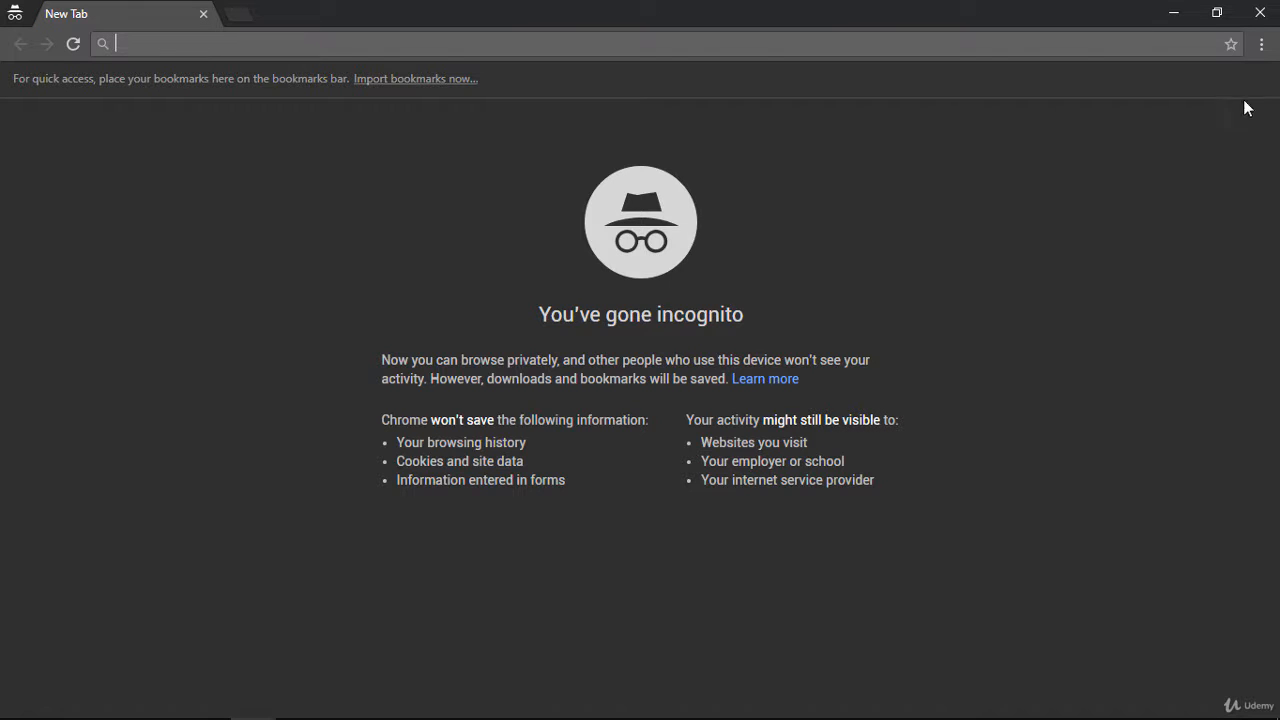
click(1262, 44)
click(1163, 114)
drag(980, 19, 889, 82)
click(1260, 14)
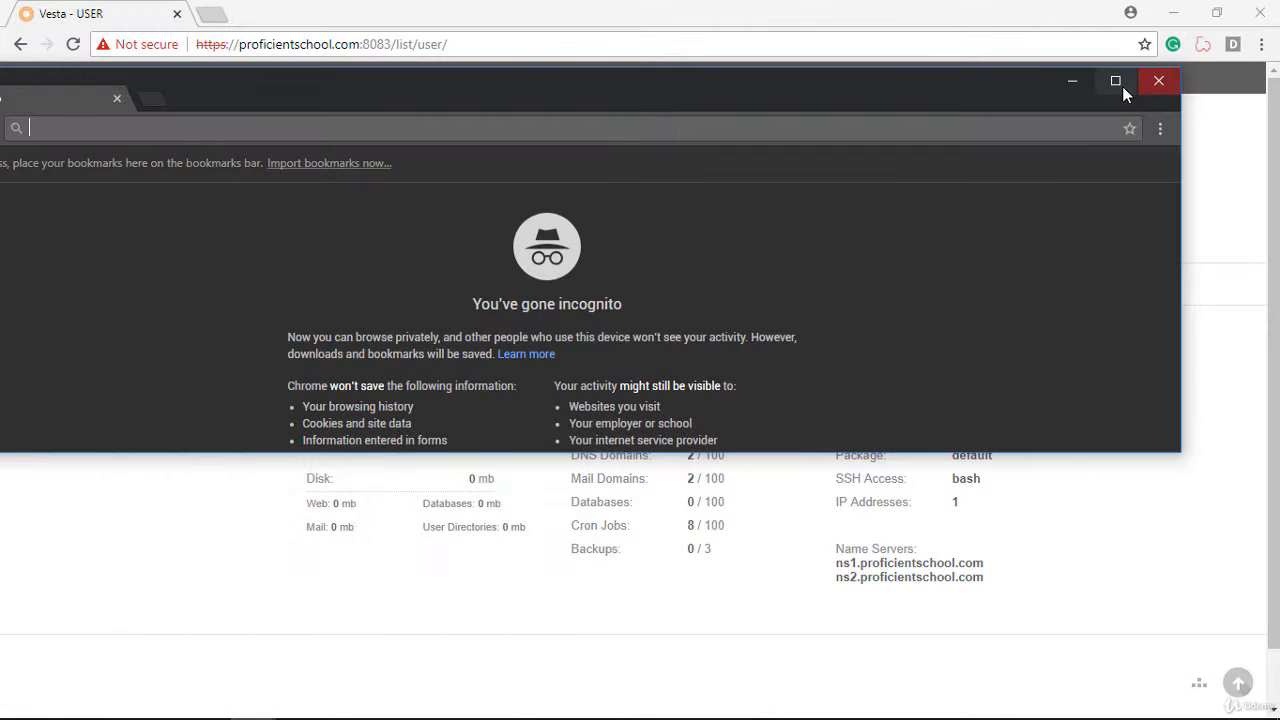
click(1112, 83)
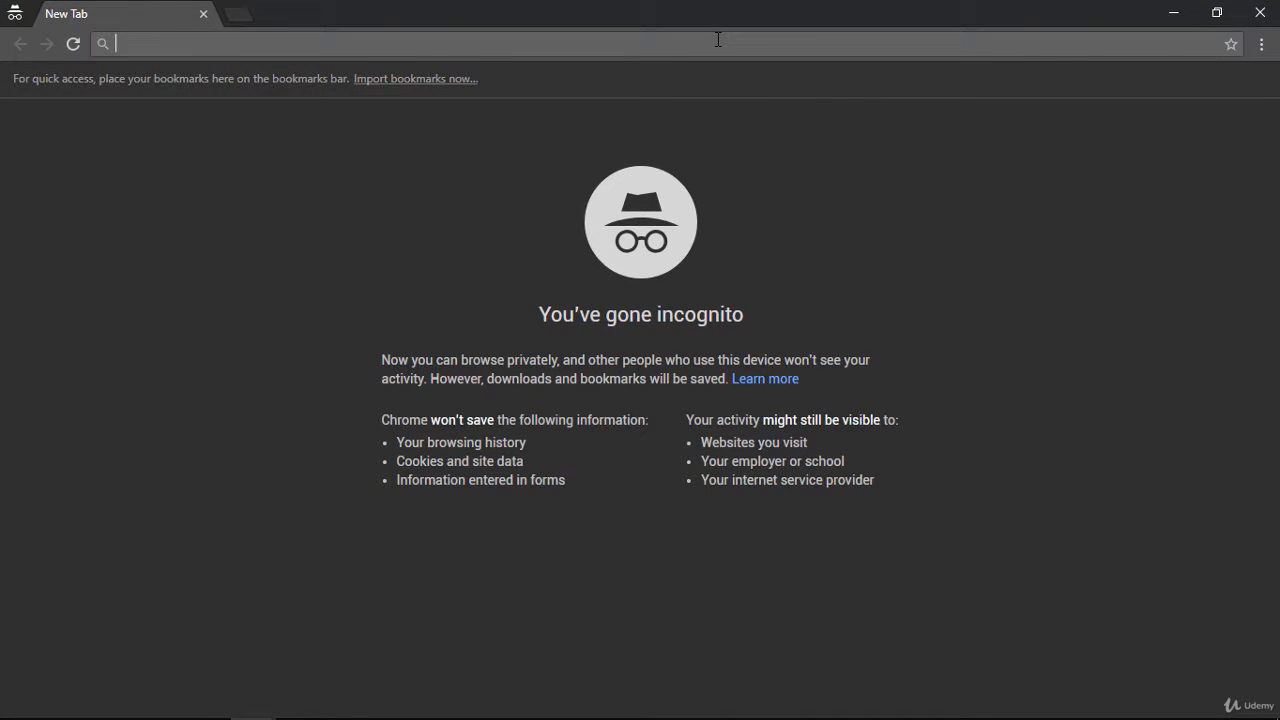
key(ctrl+v)
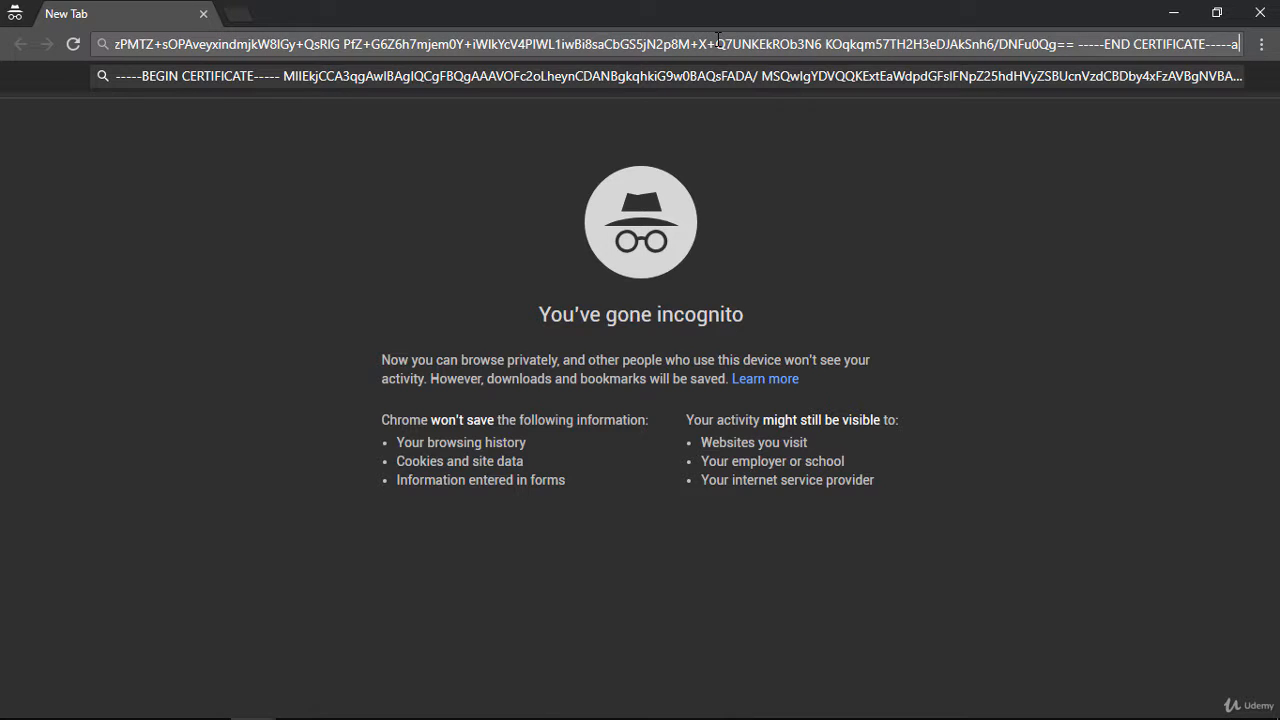
key(BackSpace)
text(www.)
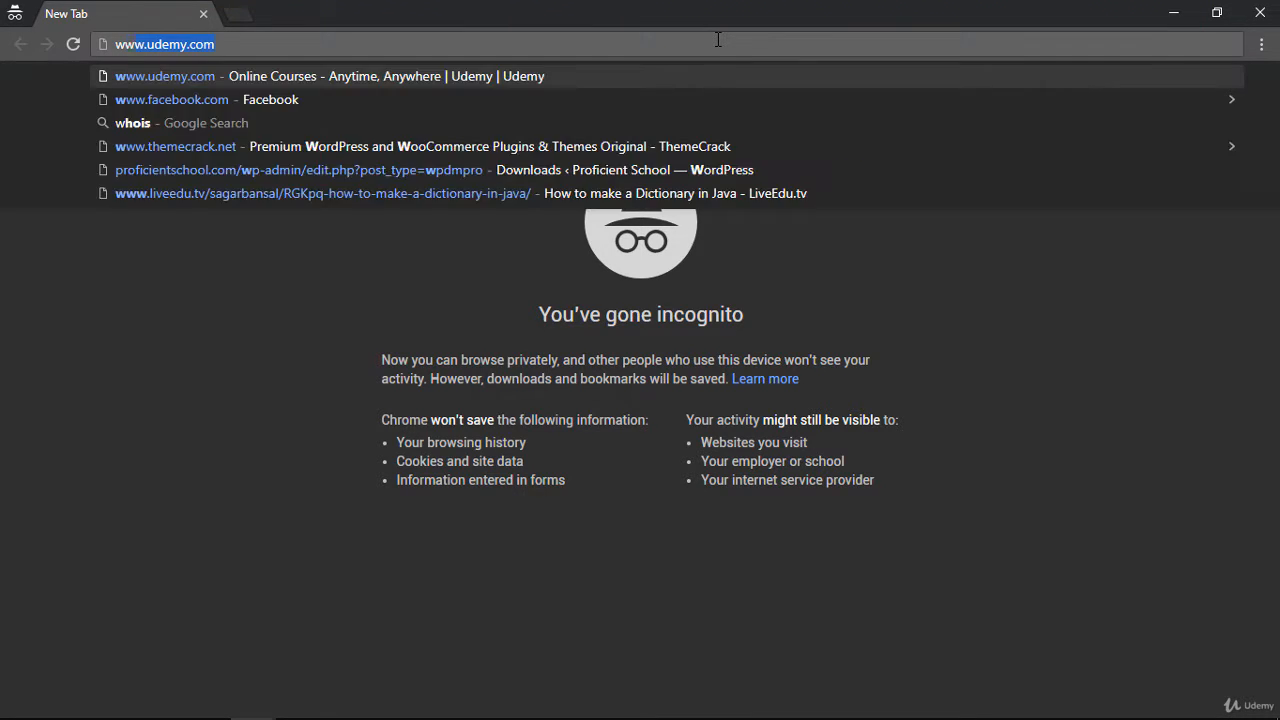
text(proficientschool.com)
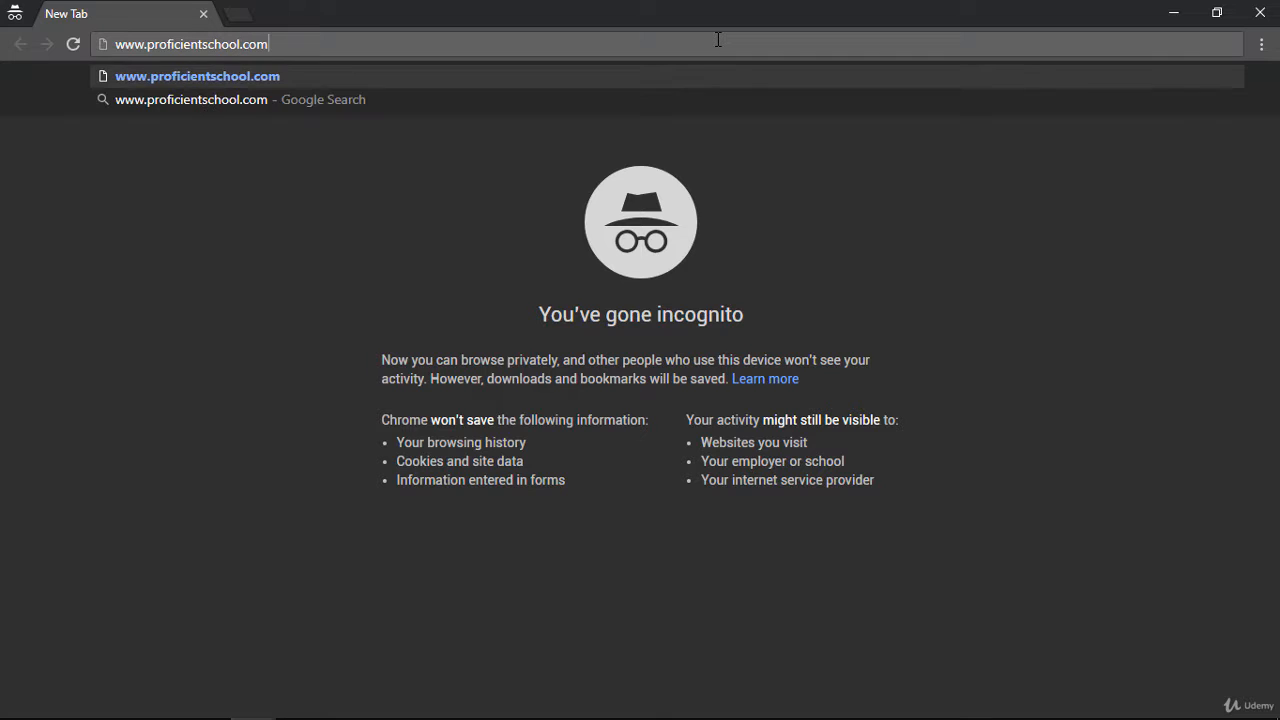
key(Return)
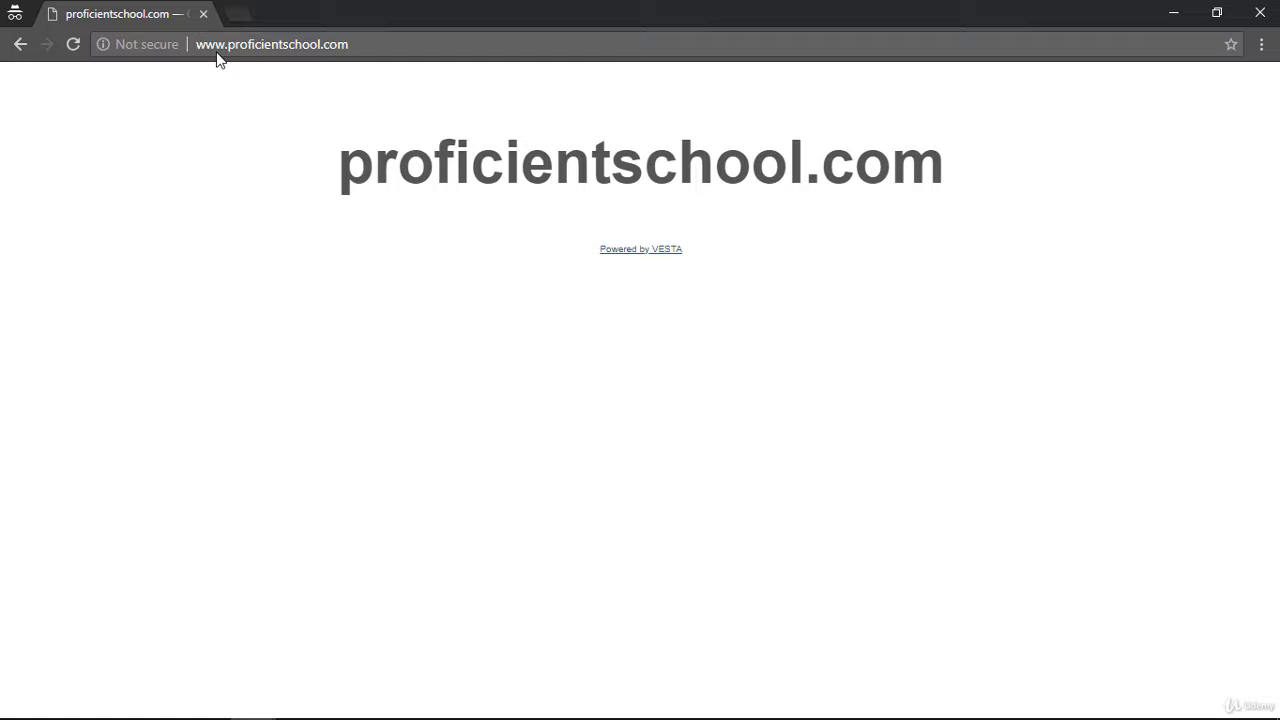
click(216, 52)
text(https://)
key(Delete)
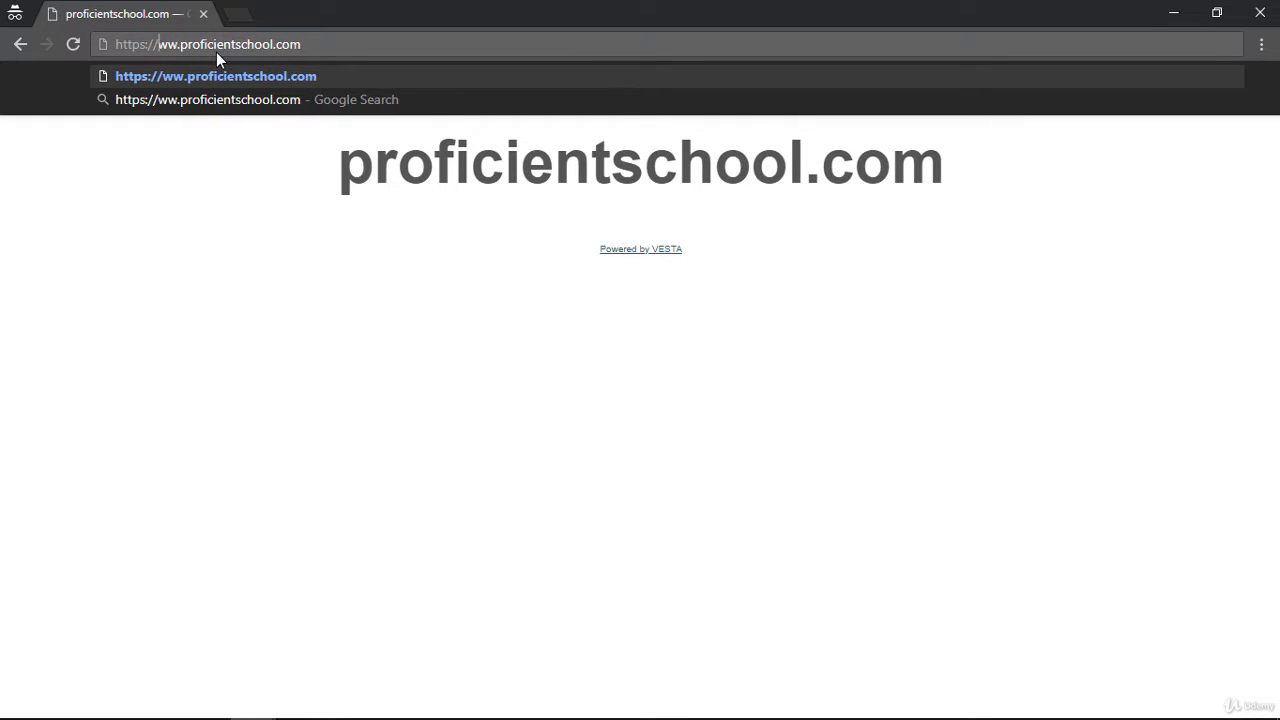
key(Return)
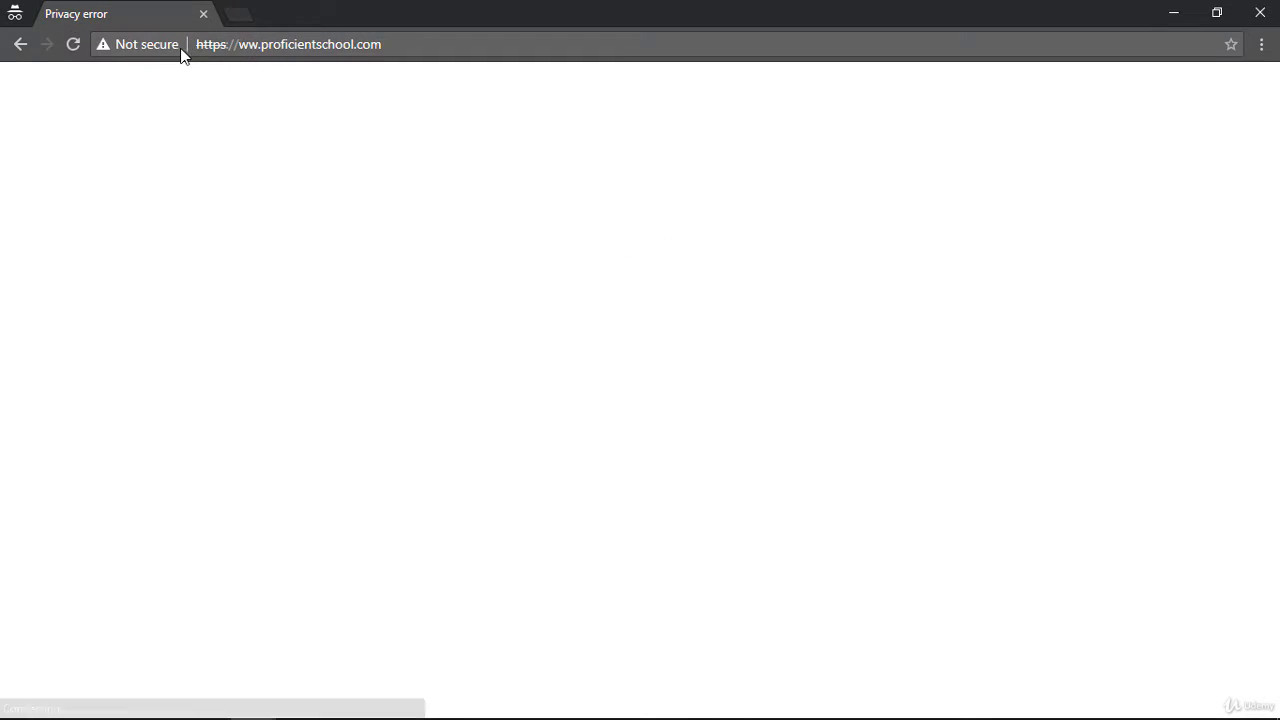
click(240, 50)
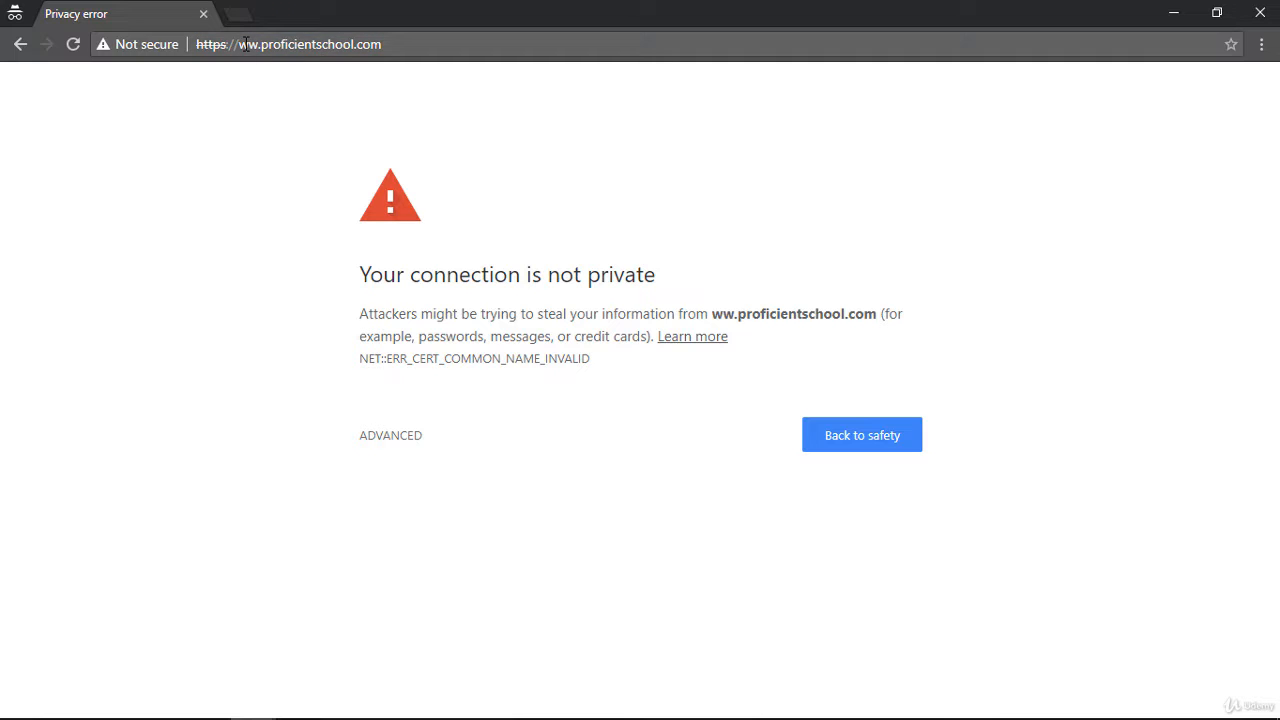
click(245, 44)
text(w)
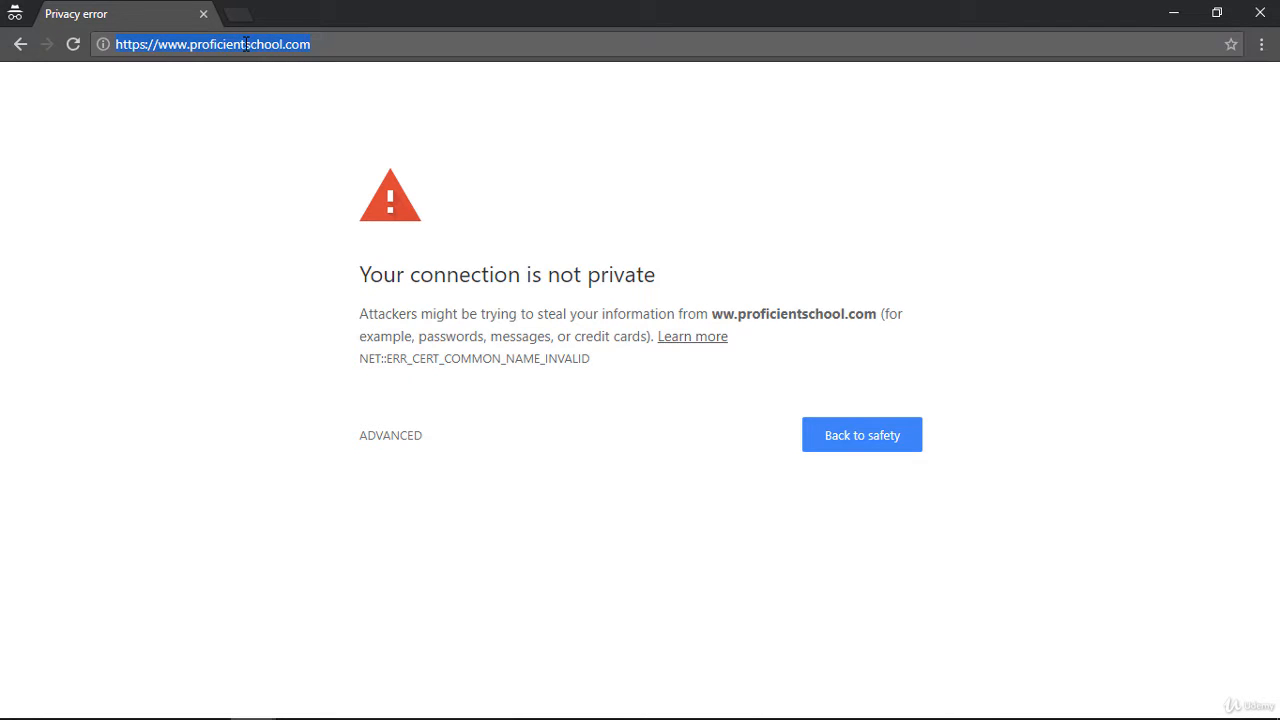
key(Return)
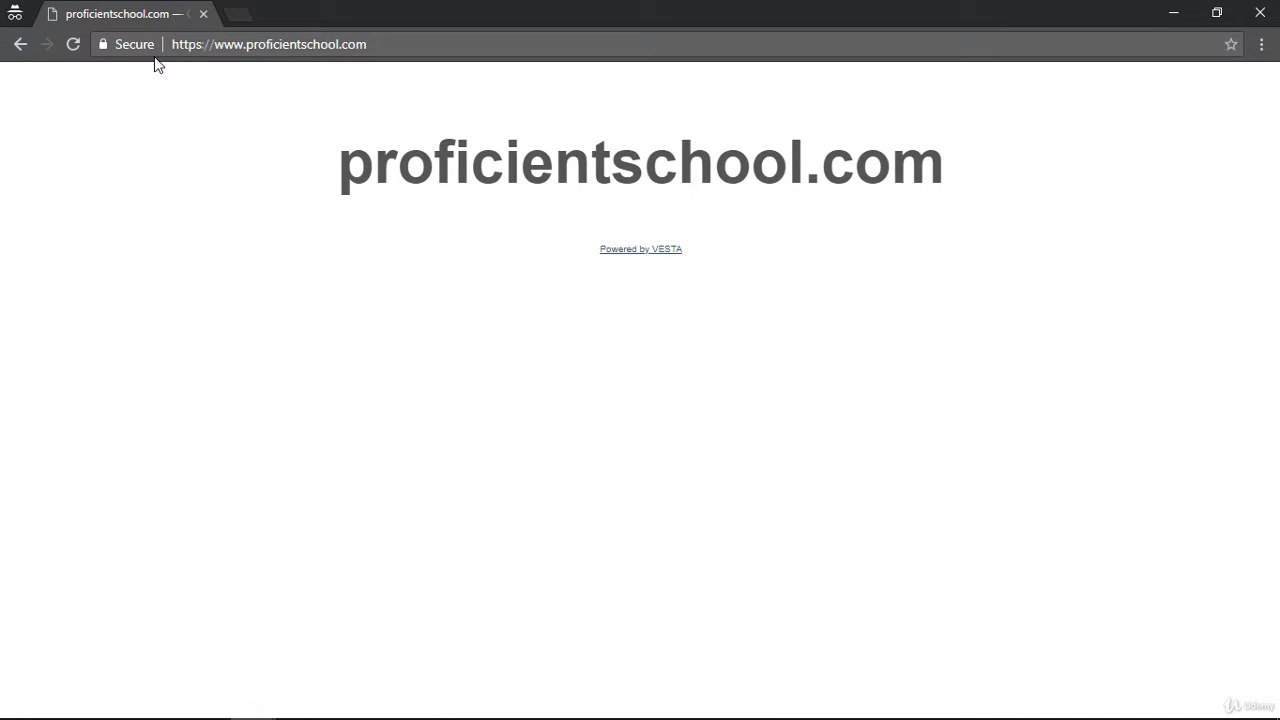
click(142, 47)
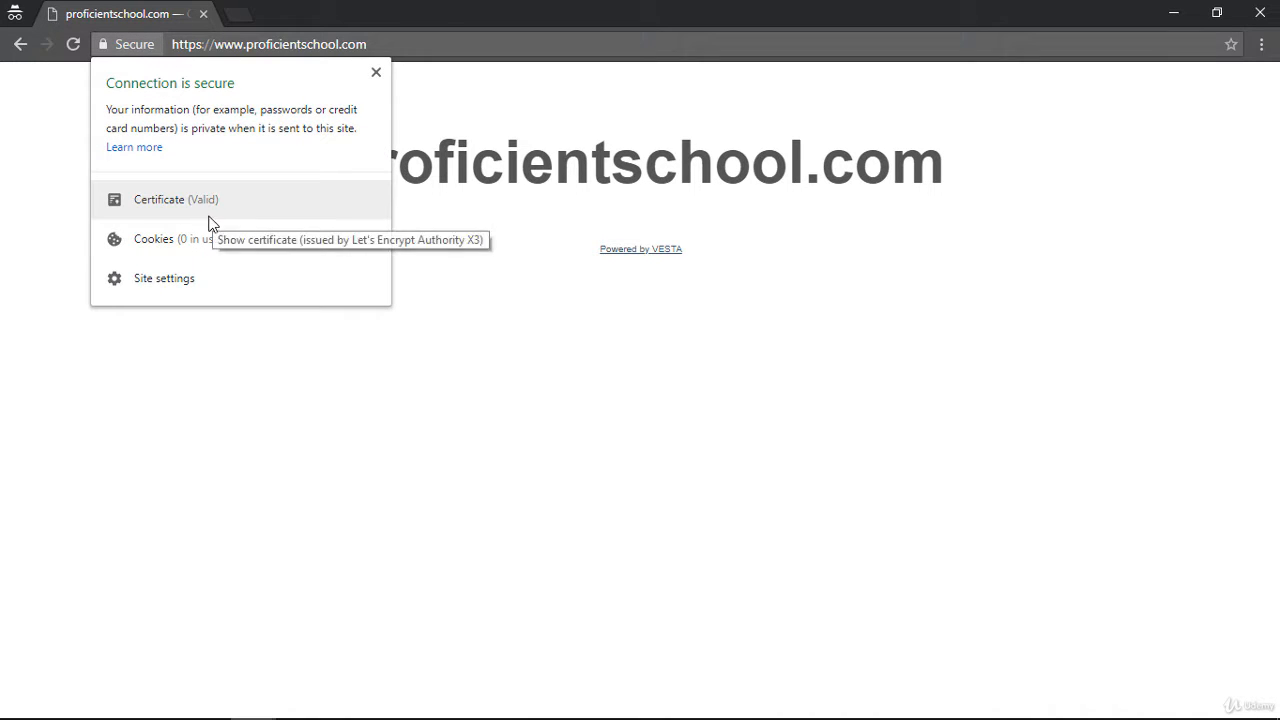
click(410, 41)
click(409, 41)
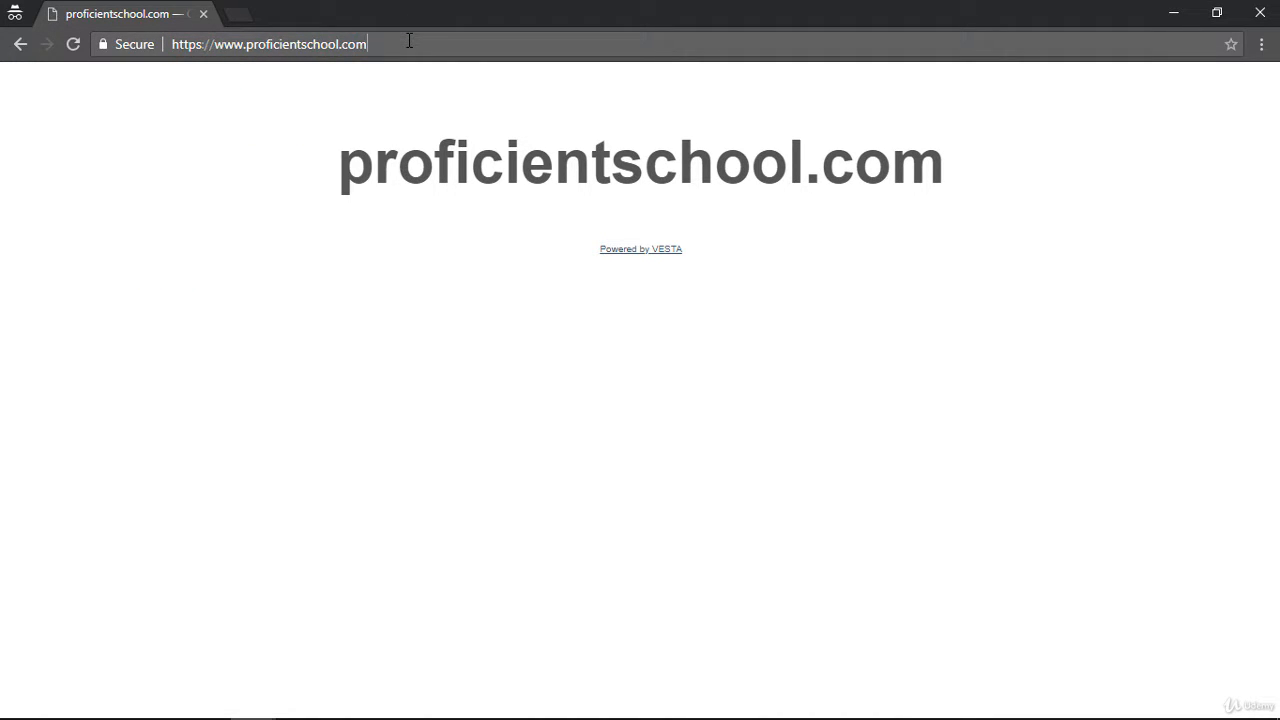
text(:)
text(8083)
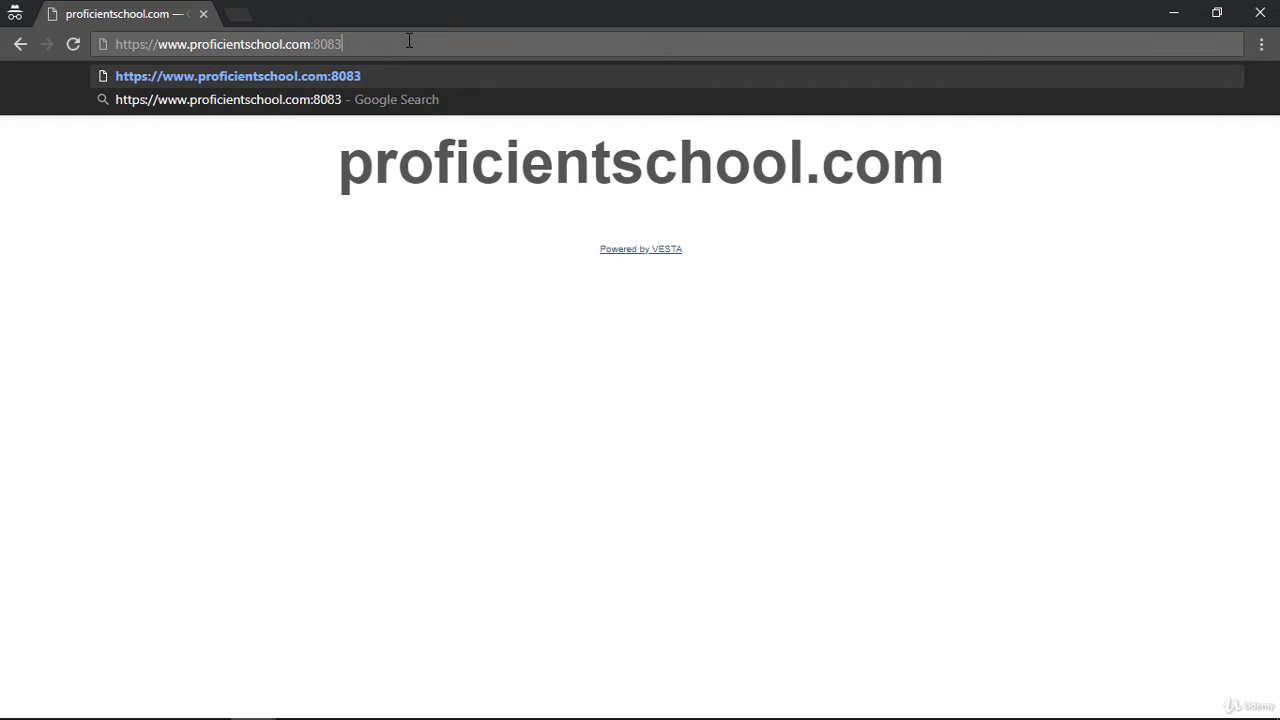
key(Return)
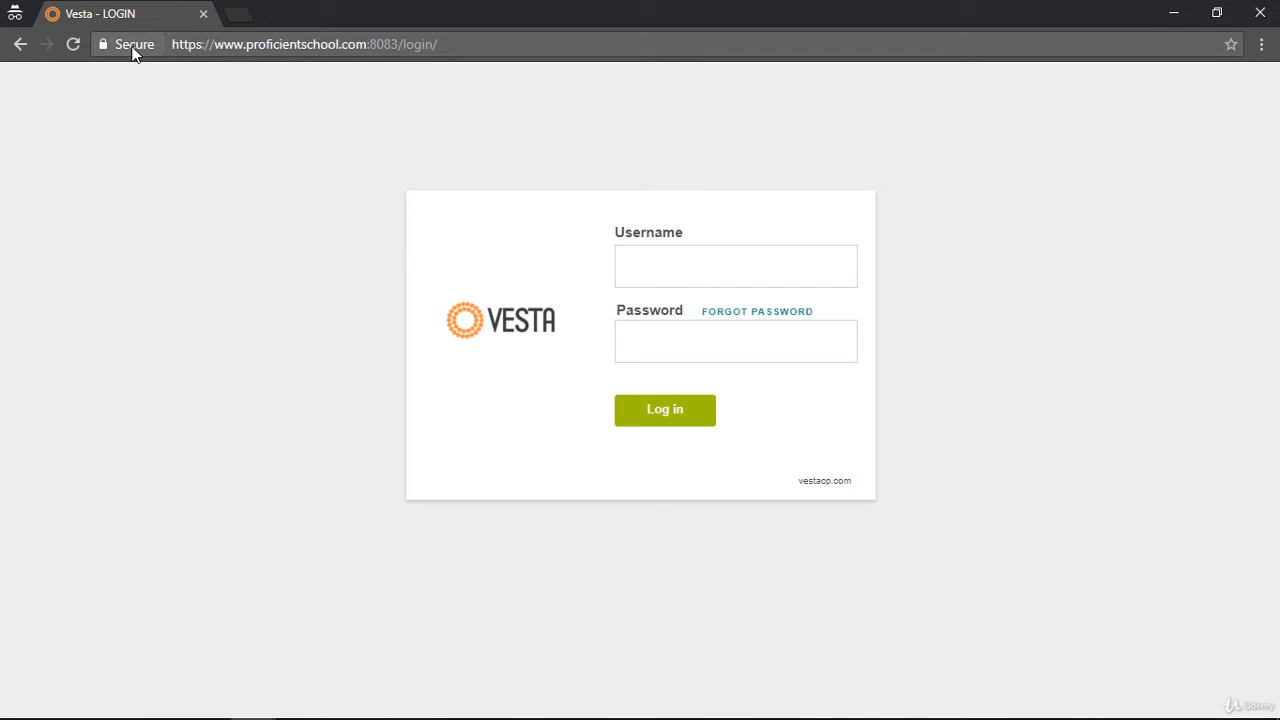
click(133, 47)
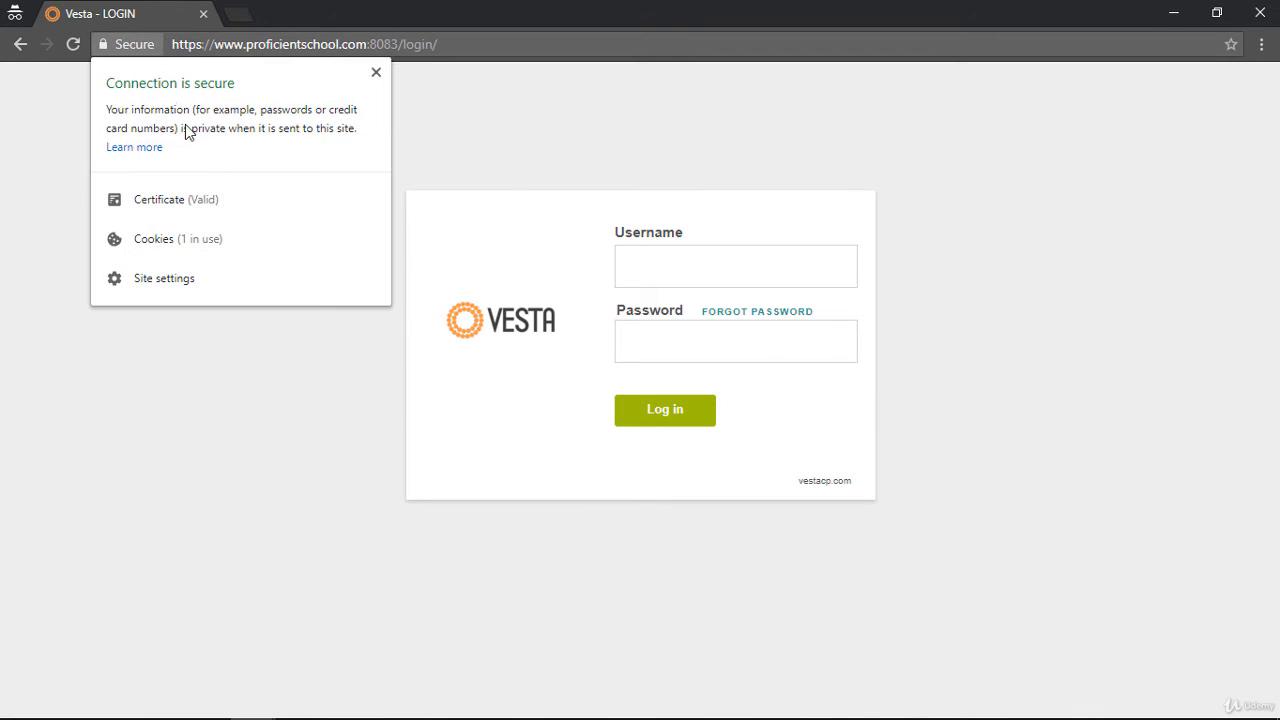